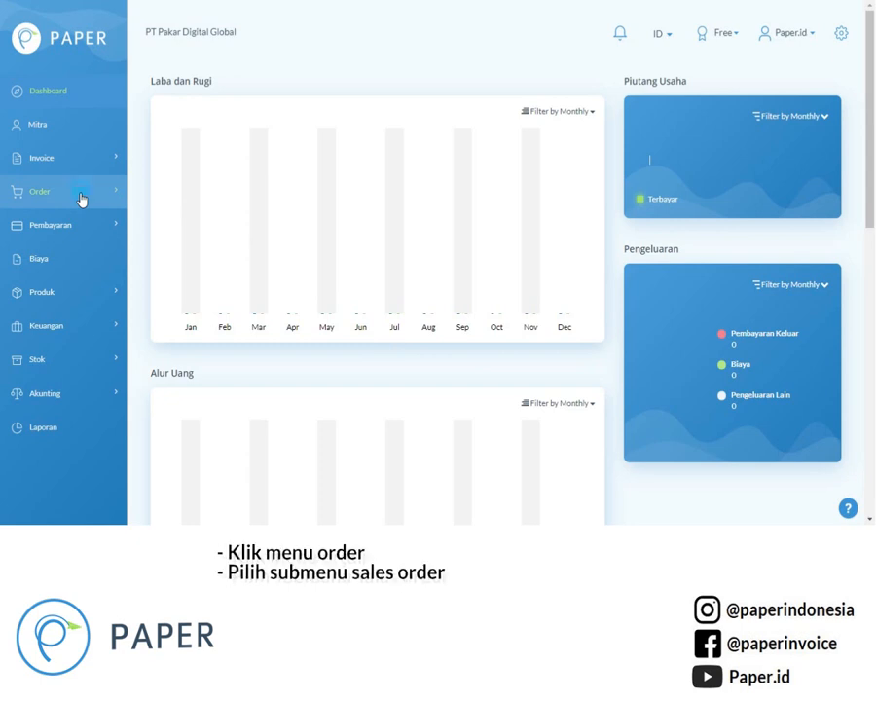
Start a new sales order and select KARYA BARU, PT as its customer
left_click(80, 199)
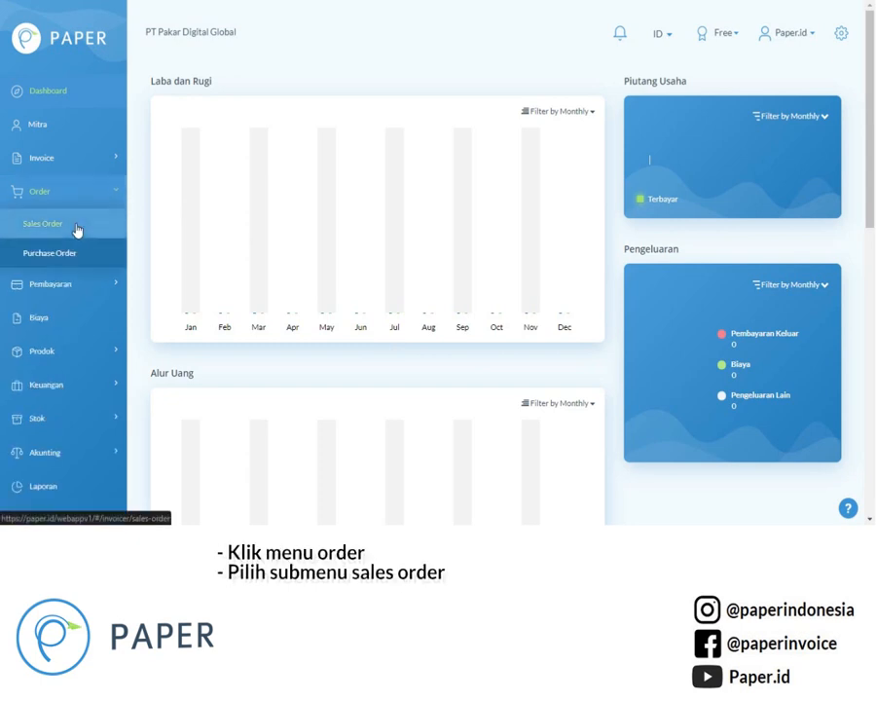
left_click(77, 229)
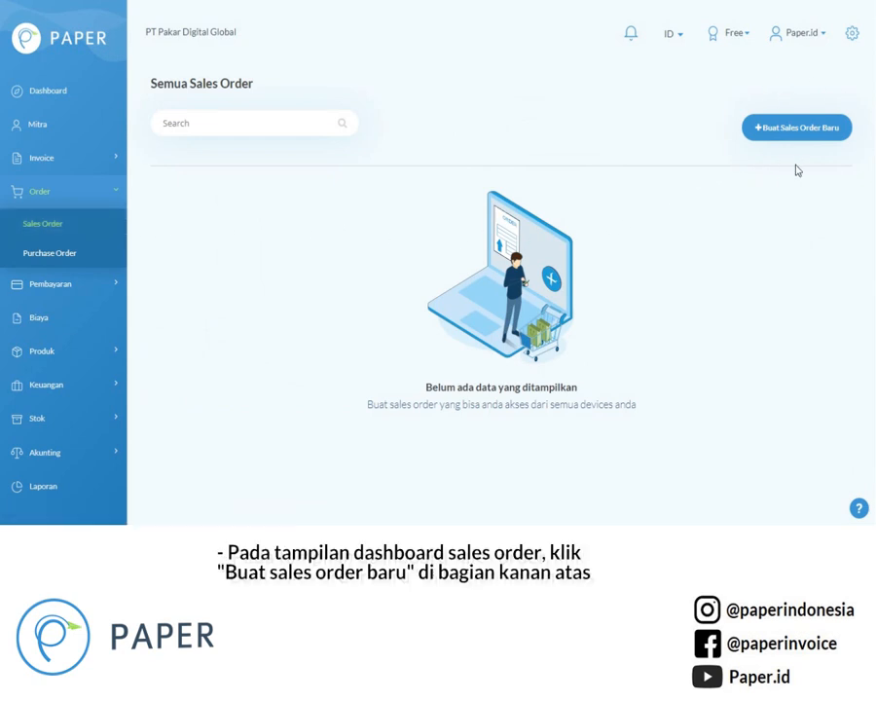
left_click(807, 130)
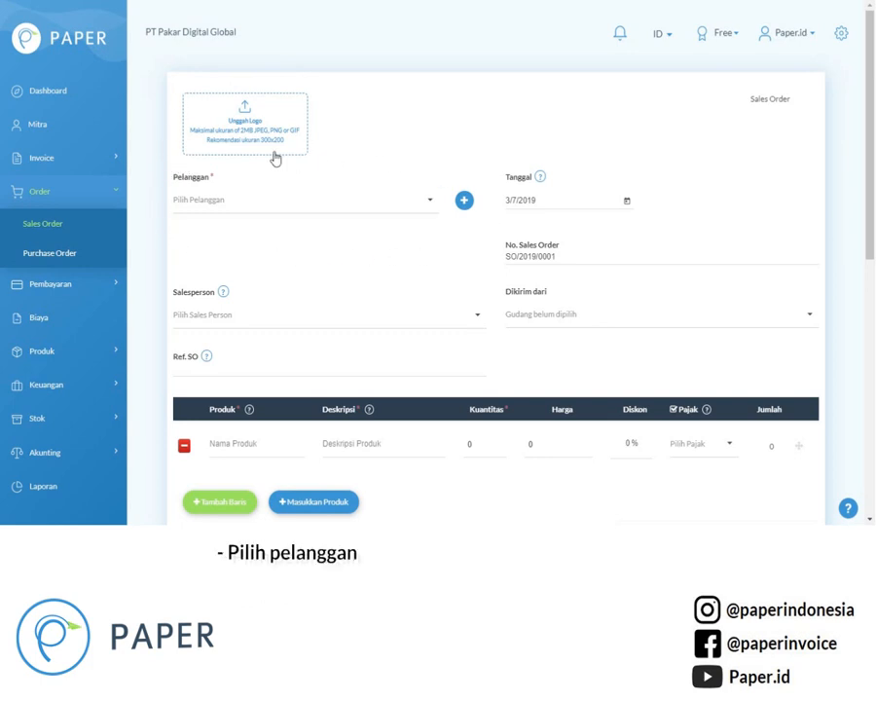
left_click(260, 207)
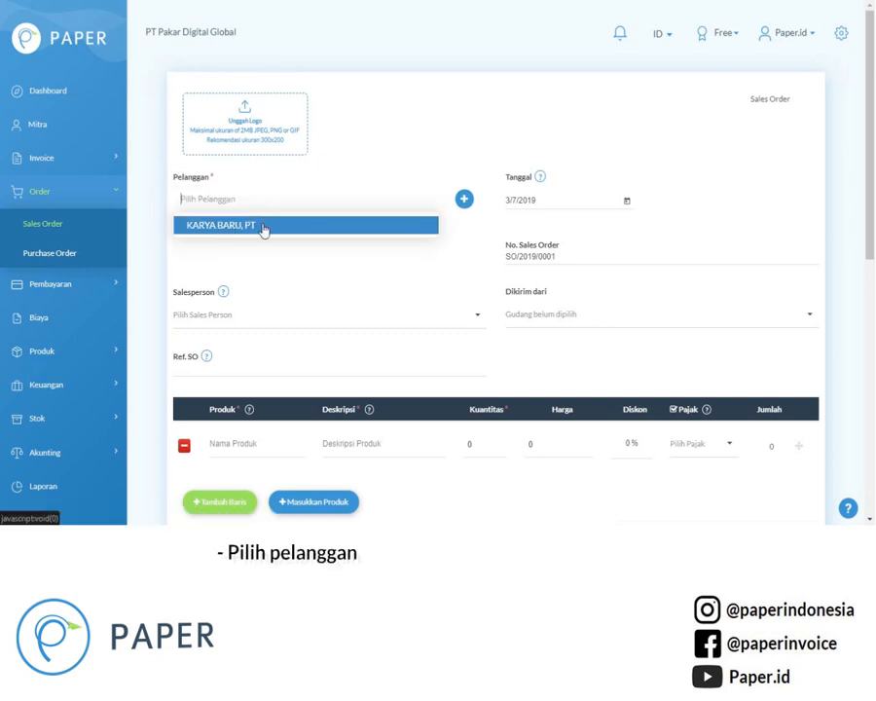
left_click(261, 226)
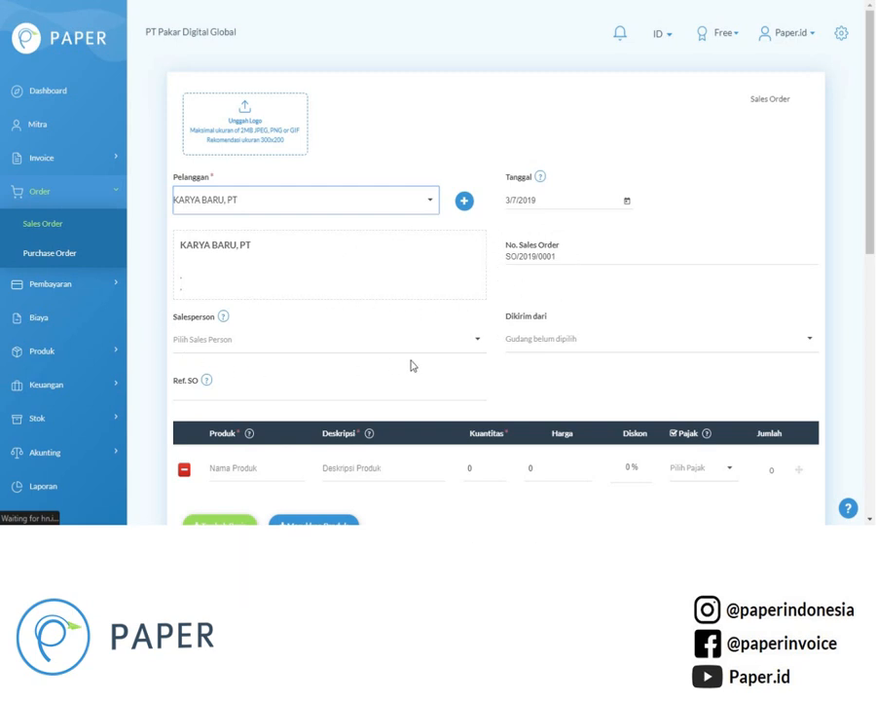
Insert the existing product L-001 Laptop 14" into the sales order's product lines
mouse_move(223, 322)
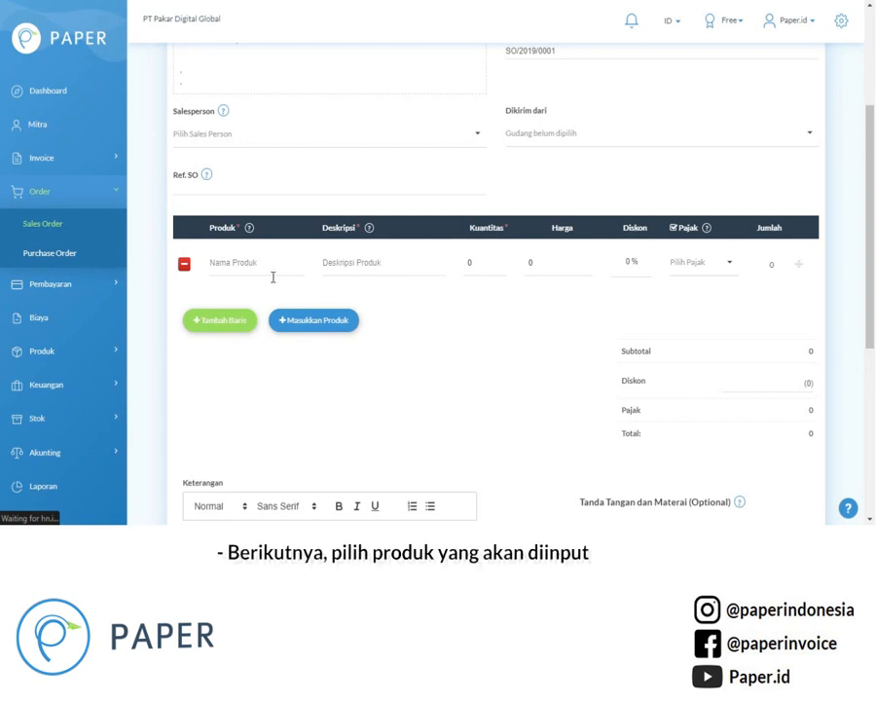
left_click(297, 325)
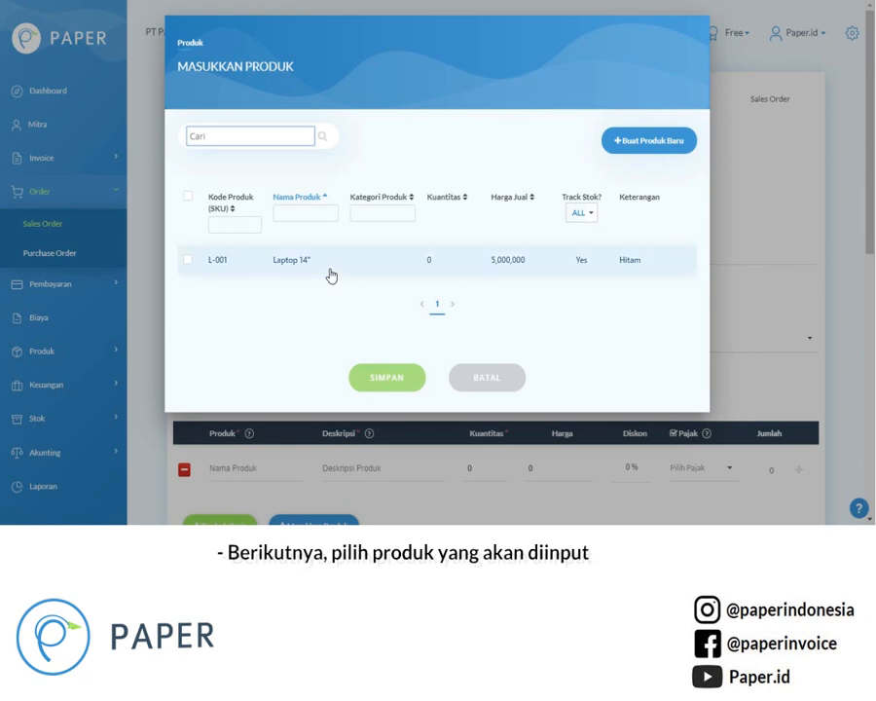
left_click(330, 275)
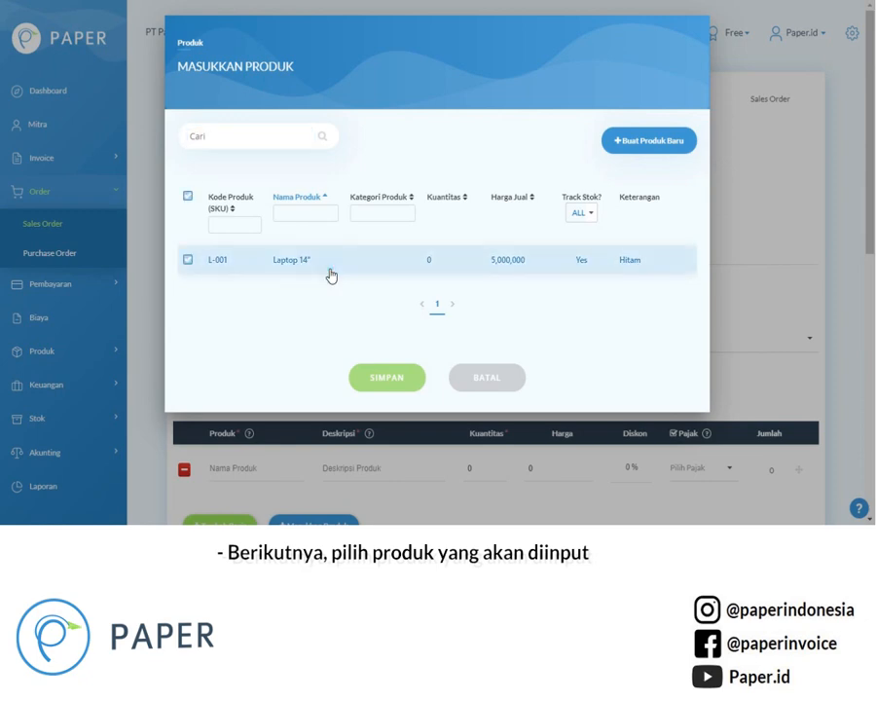
left_click(381, 381)
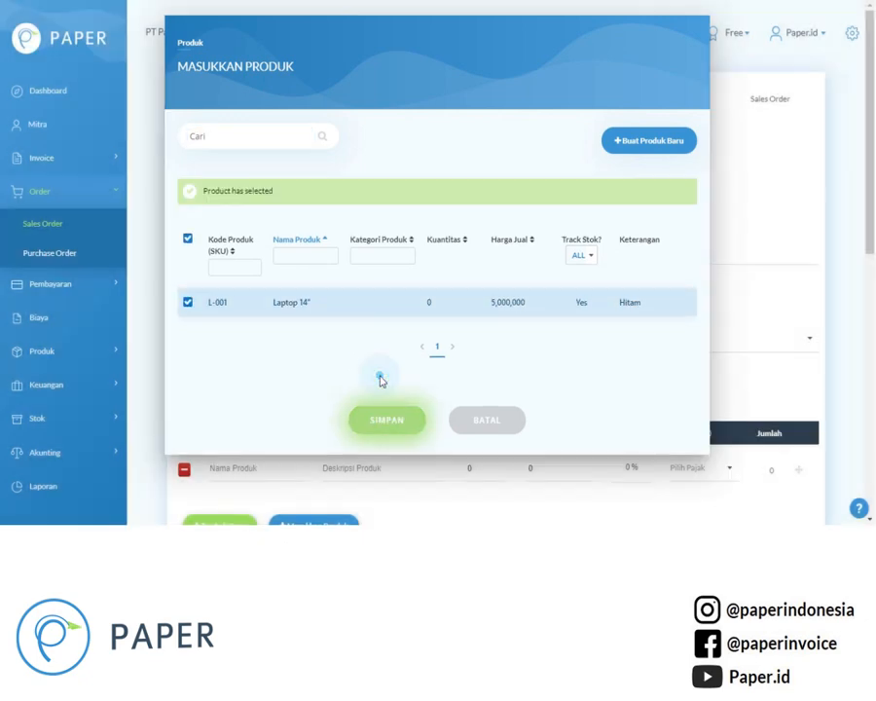
Set the laptop line's quantity to 1 and its tax to PPN 10% INCLUSIVE
scroll(381, 381, "down", 2)
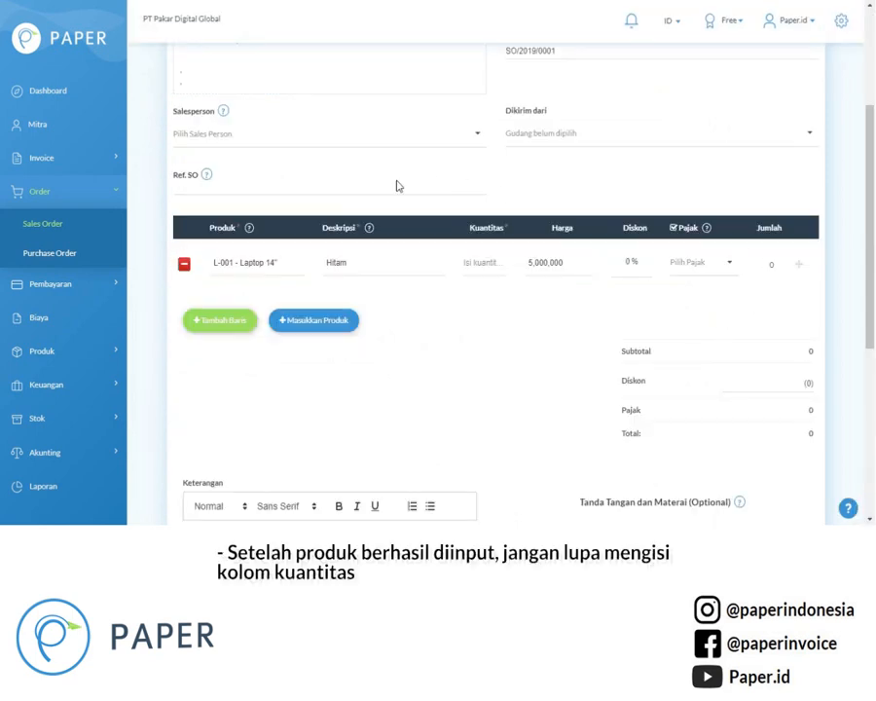
left_click(478, 265)
type("1")
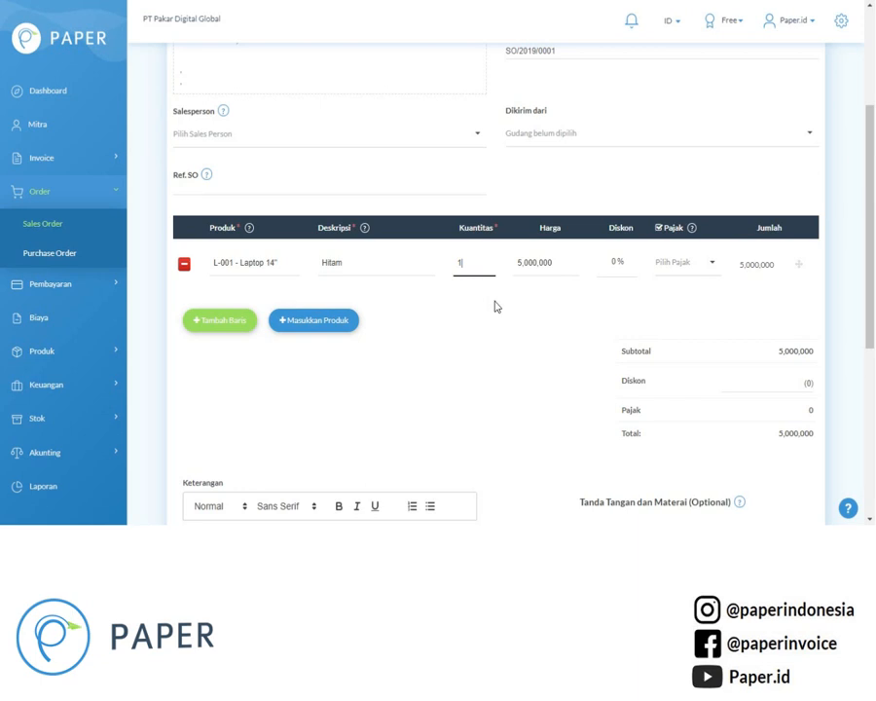
left_click(698, 265)
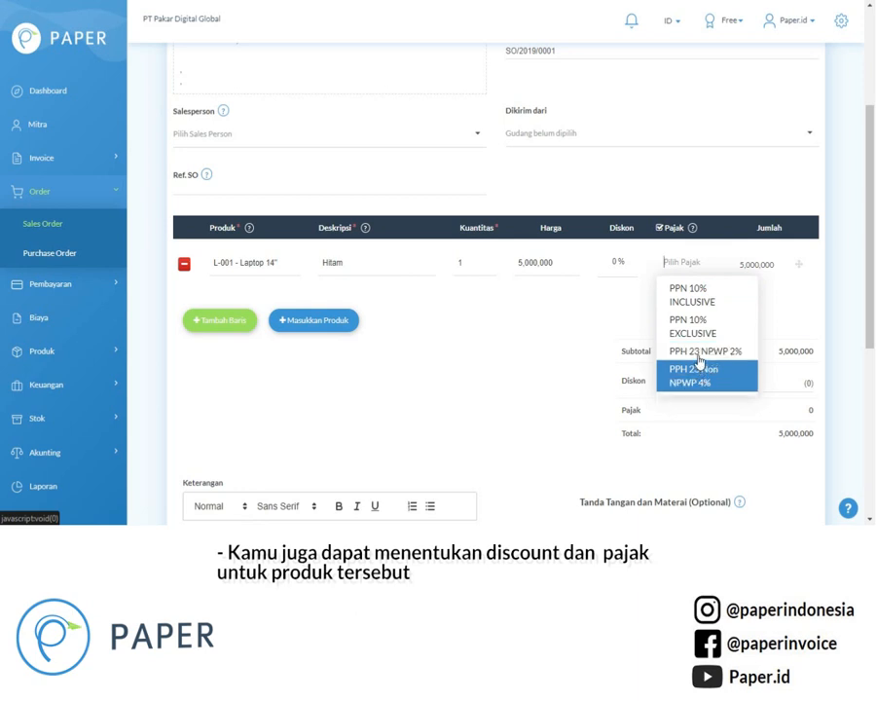
left_click(707, 301)
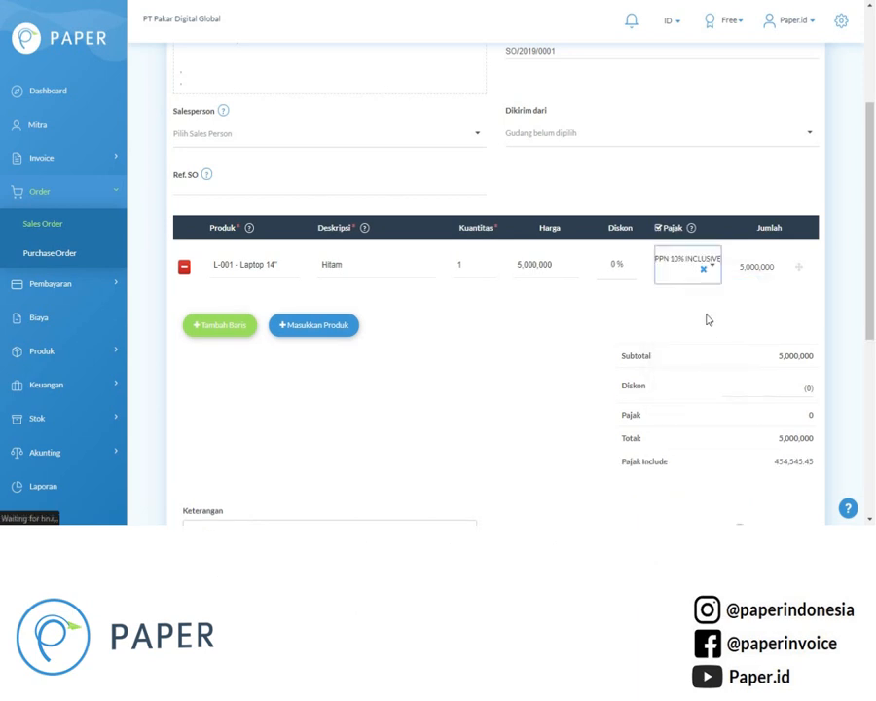
Save the sales order with the Simpan dan Konfirmasi option and close the success notice
scroll(708, 320, "down", 4)
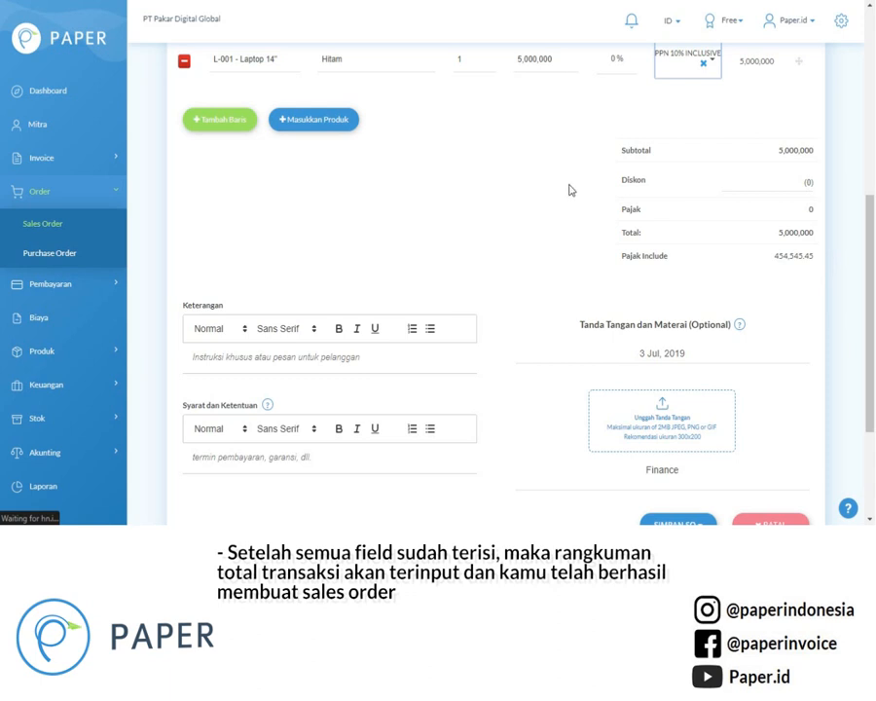
scroll(561, 351, "down", 3)
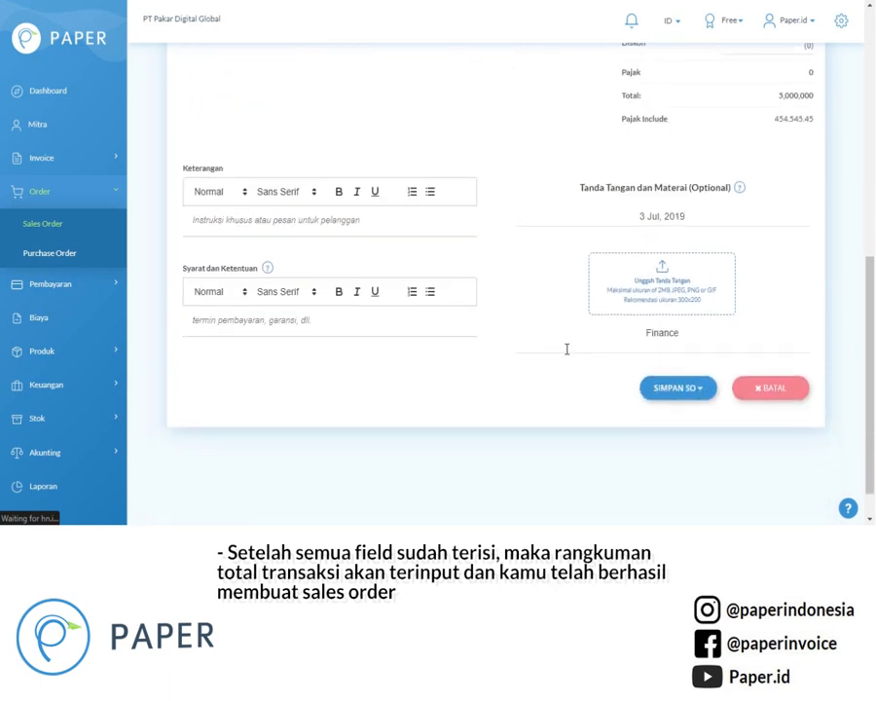
left_click(678, 390)
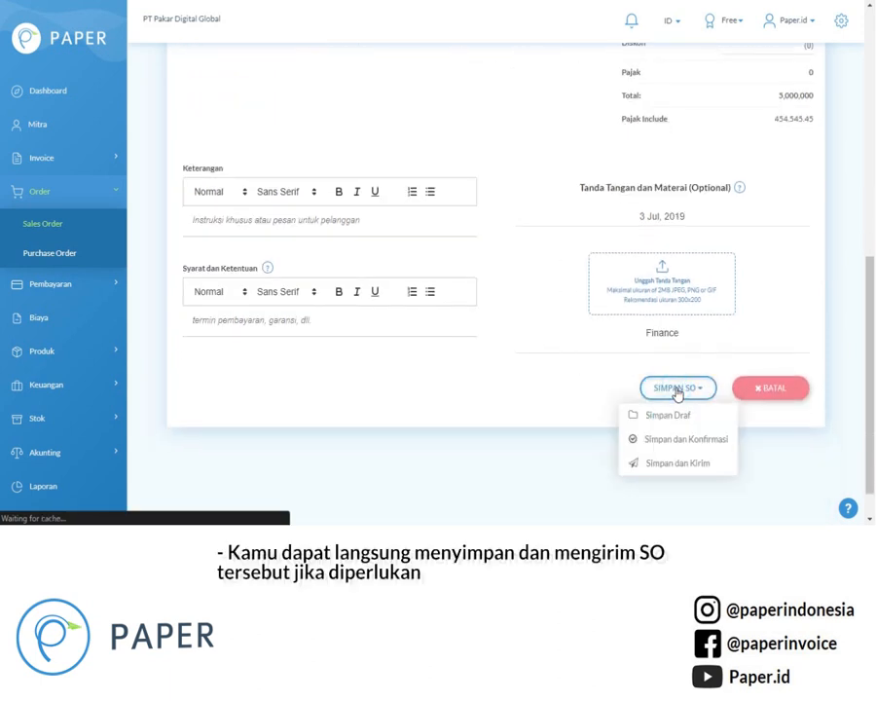
left_click(679, 446)
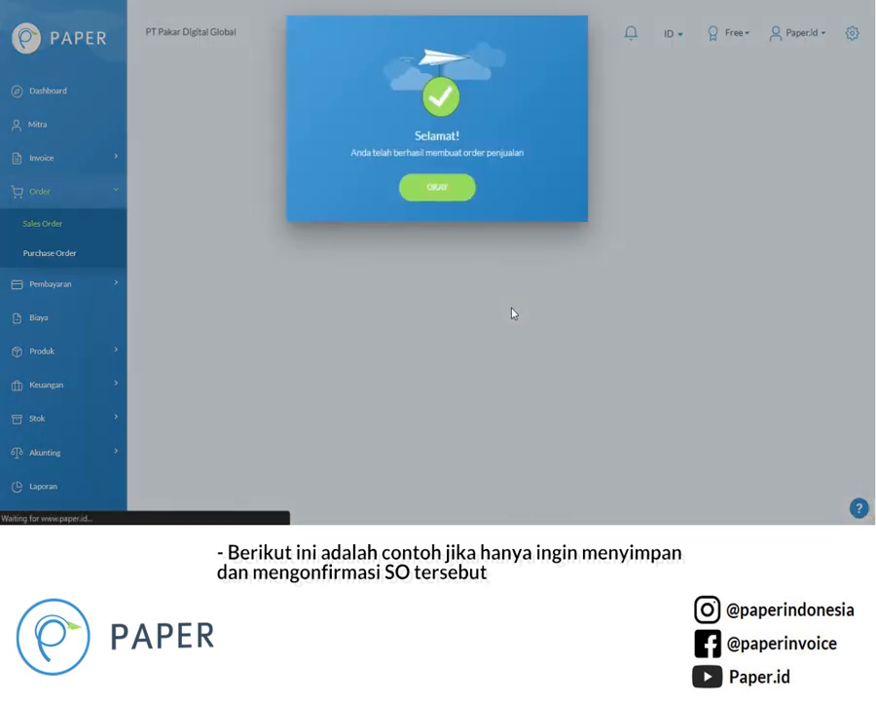
left_click(439, 188)
Review the confirmed sales order and copy it to a sales invoice
scroll(730, 234, "down", 4)
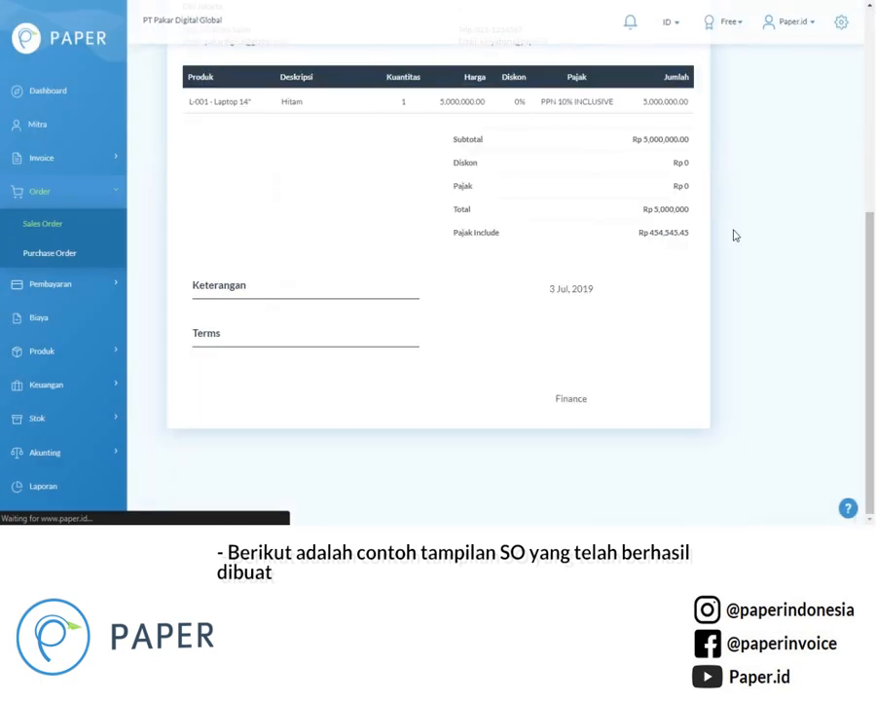
scroll(735, 235, "up", 5)
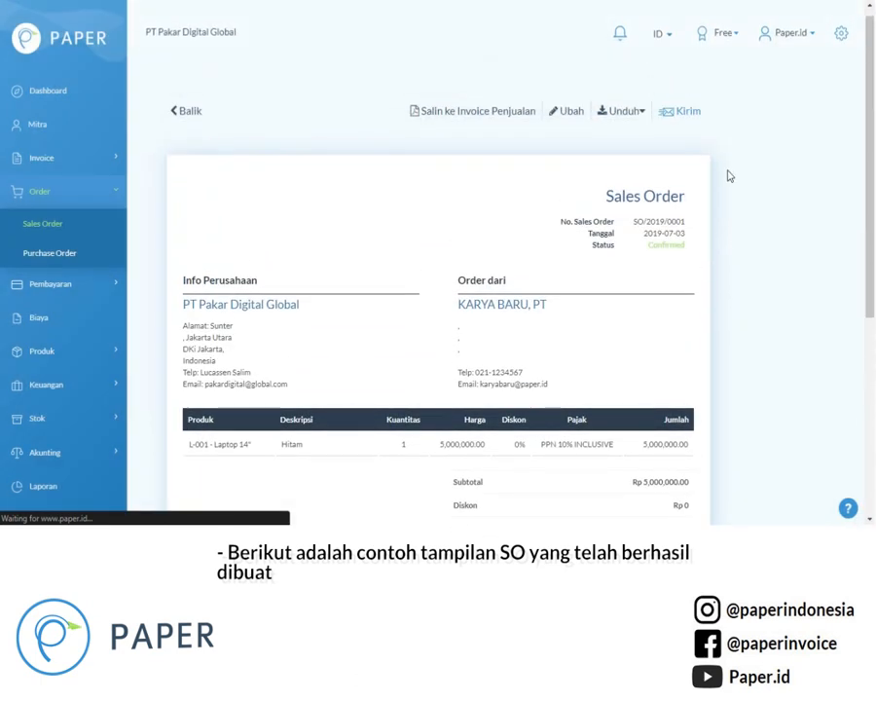
scroll(729, 175, "down", 5)
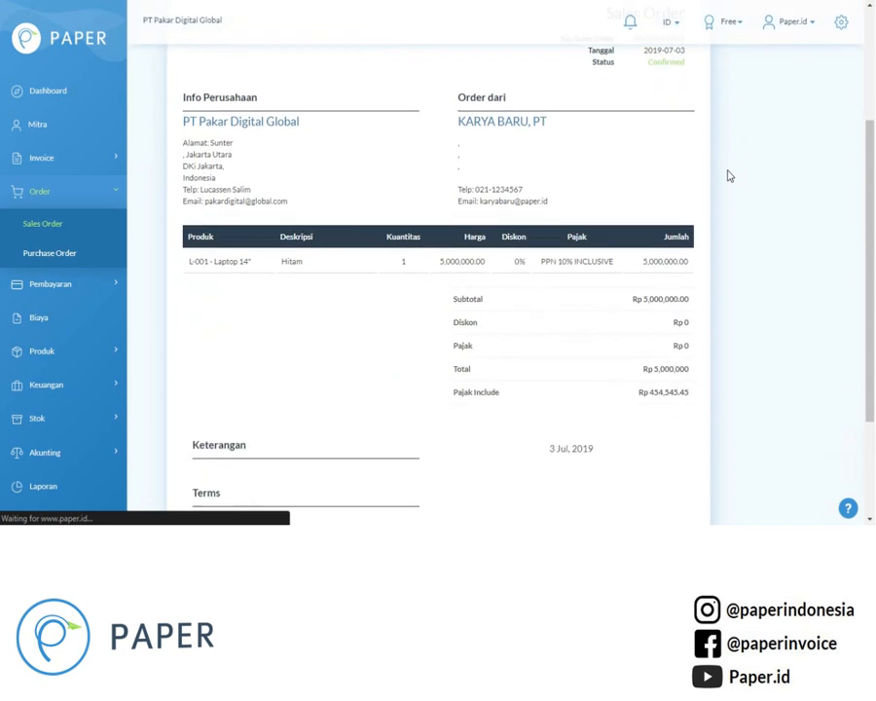
scroll(463, 259, "up", 5)
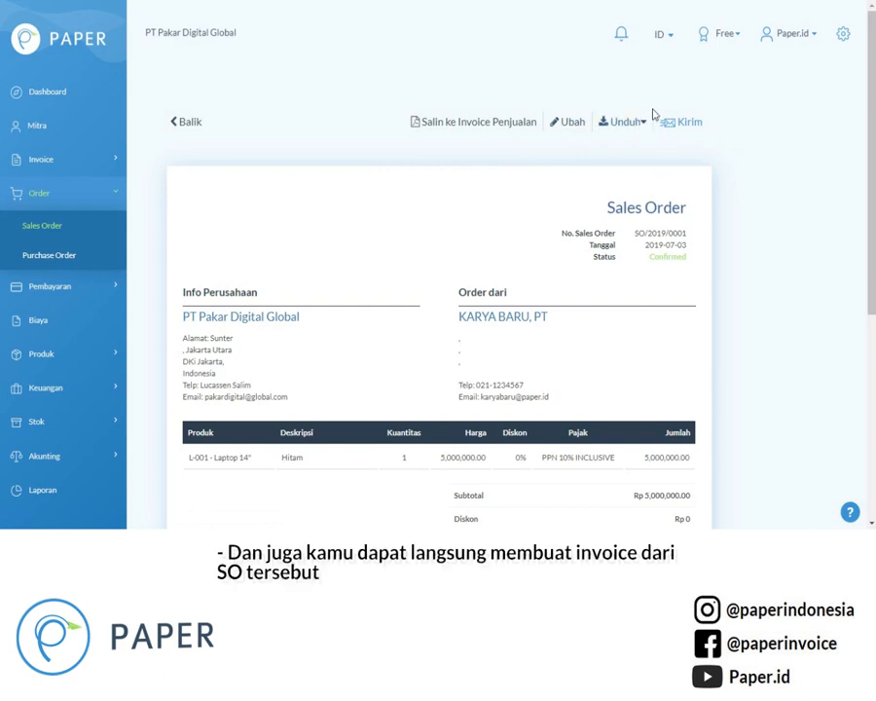
left_click(470, 126)
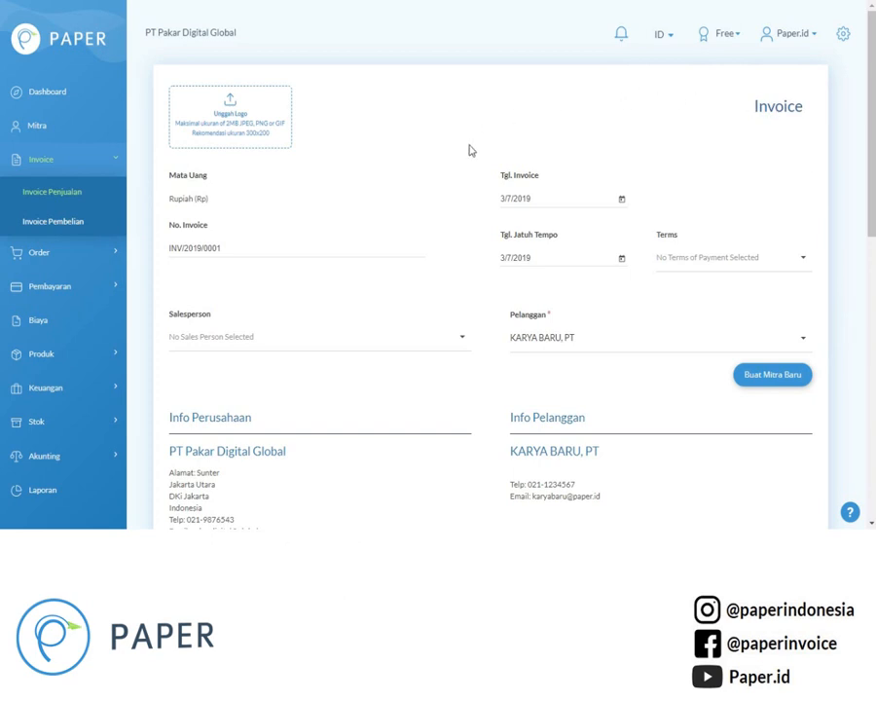
Check the fields carried over to the invoice and save it with the Simpan dan Kirim option
scroll(484, 236, "down", 3)
scroll(489, 243, "down", 3)
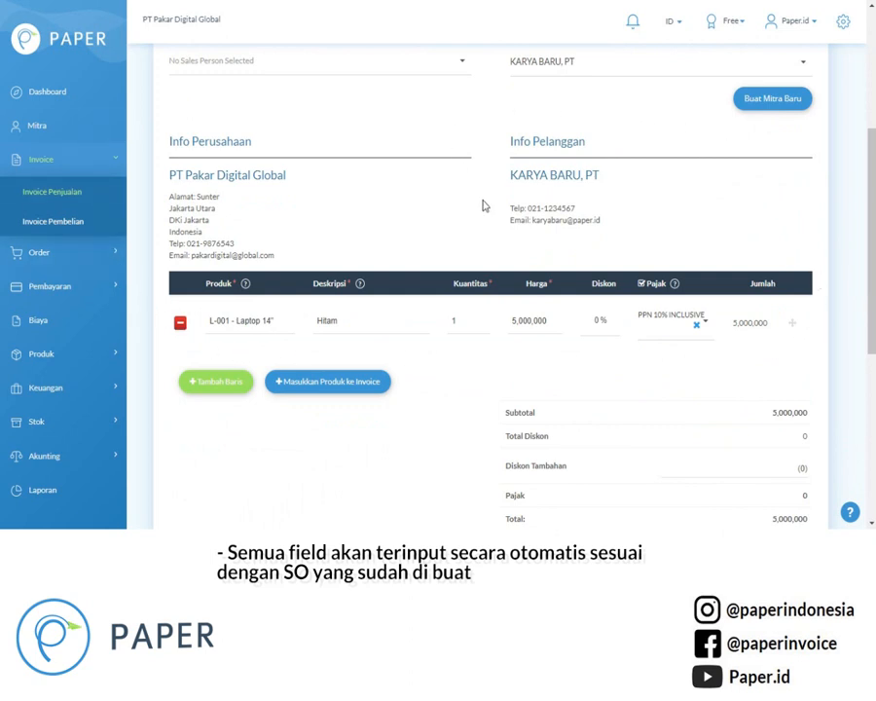
scroll(482, 205, "down", 3)
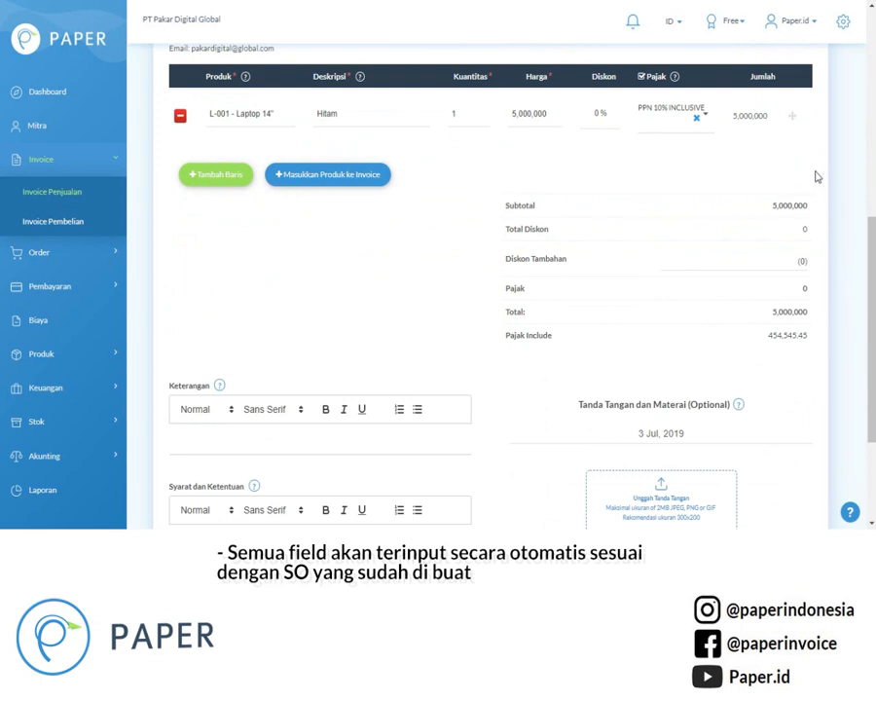
scroll(817, 175, "down", 3)
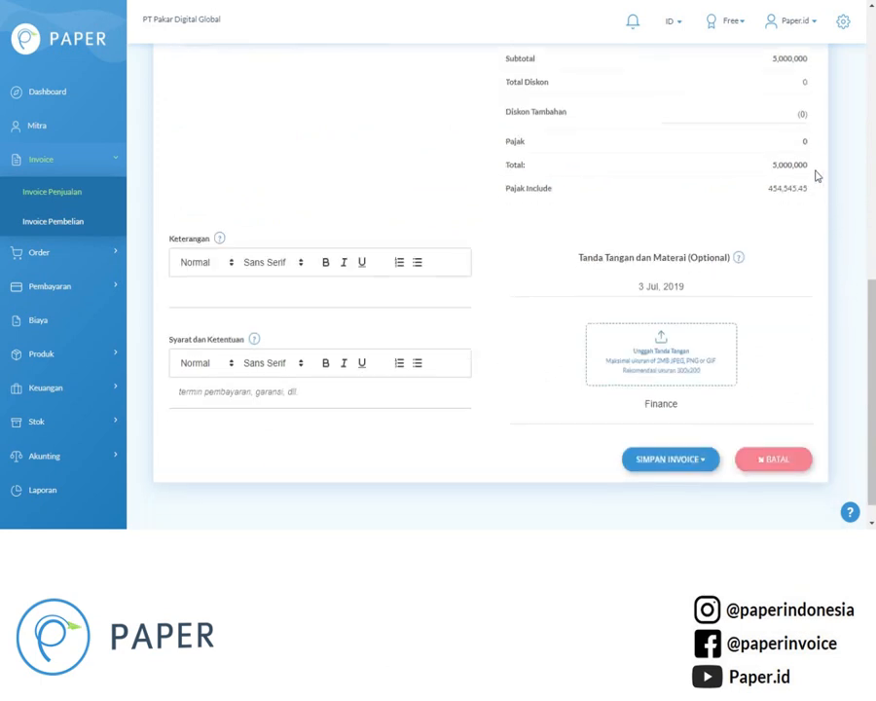
left_click(694, 435)
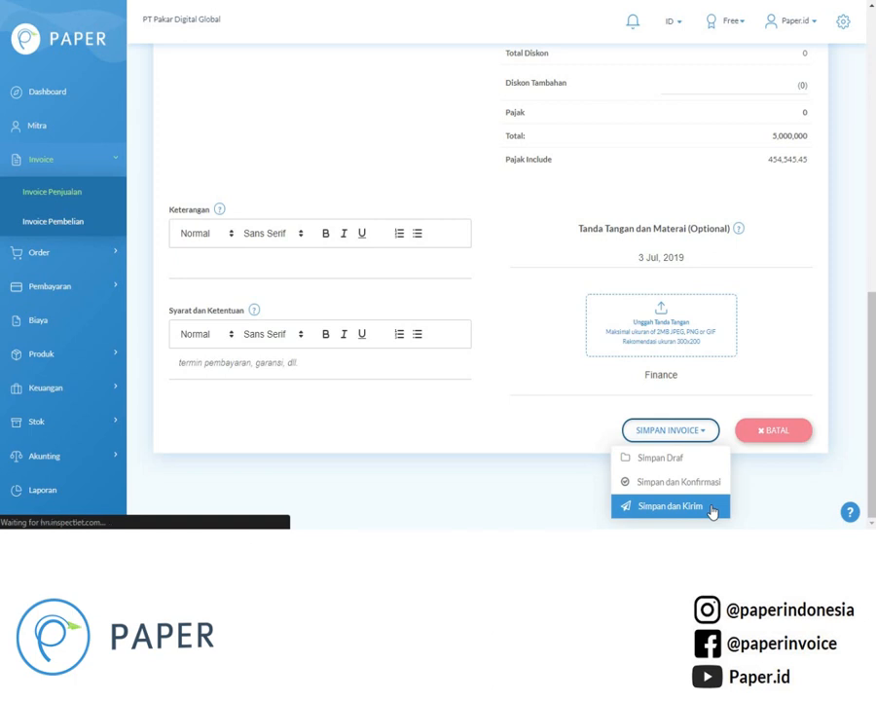
left_click(712, 506)
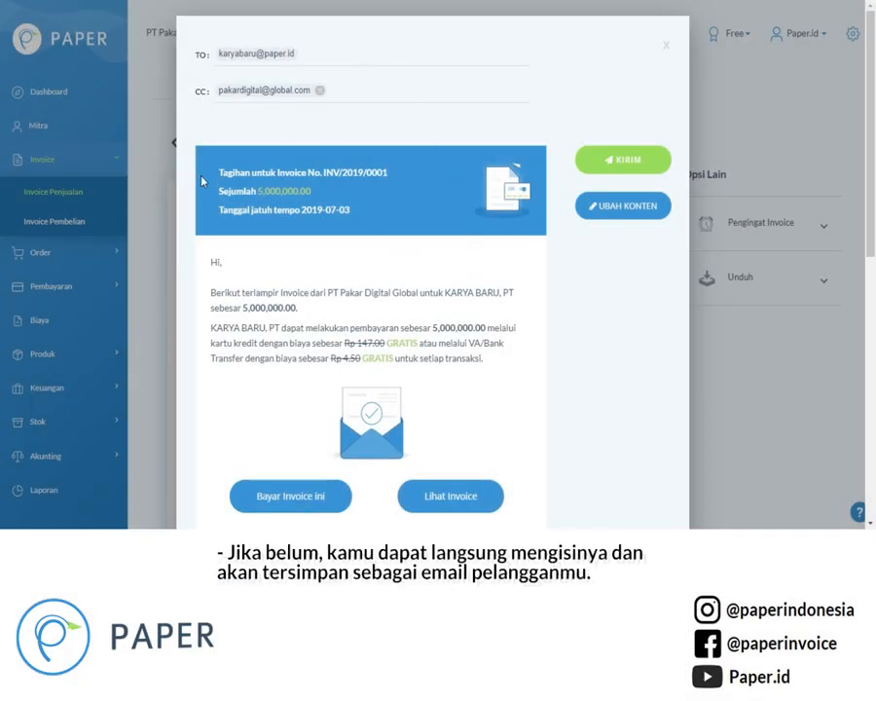
Review the invoice e-mail preview, send it to the customer and close the sent notice
scroll(571, 303, "down", 3)
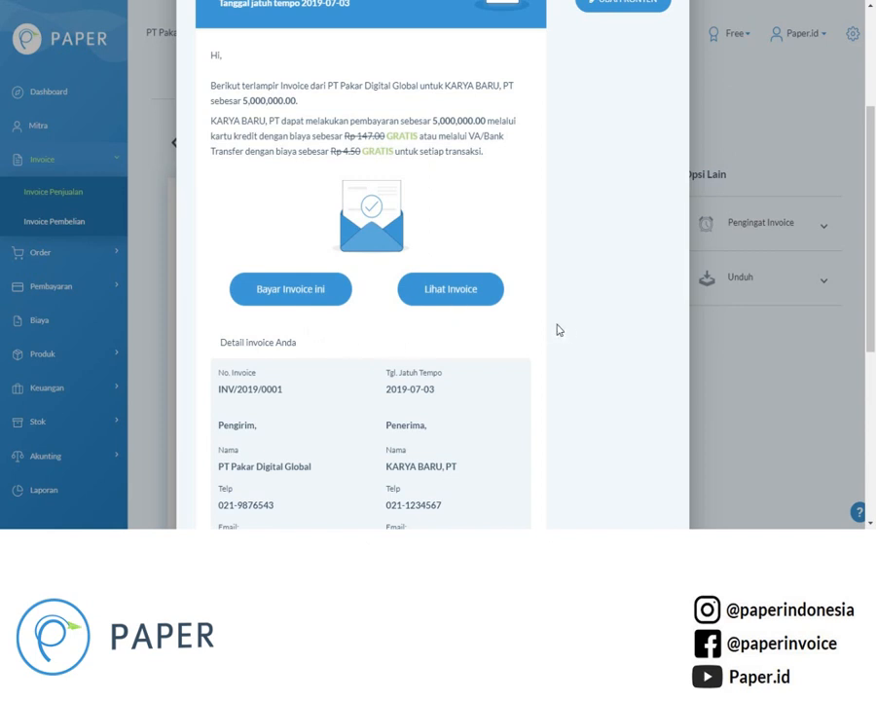
scroll(575, 333, "down", 3)
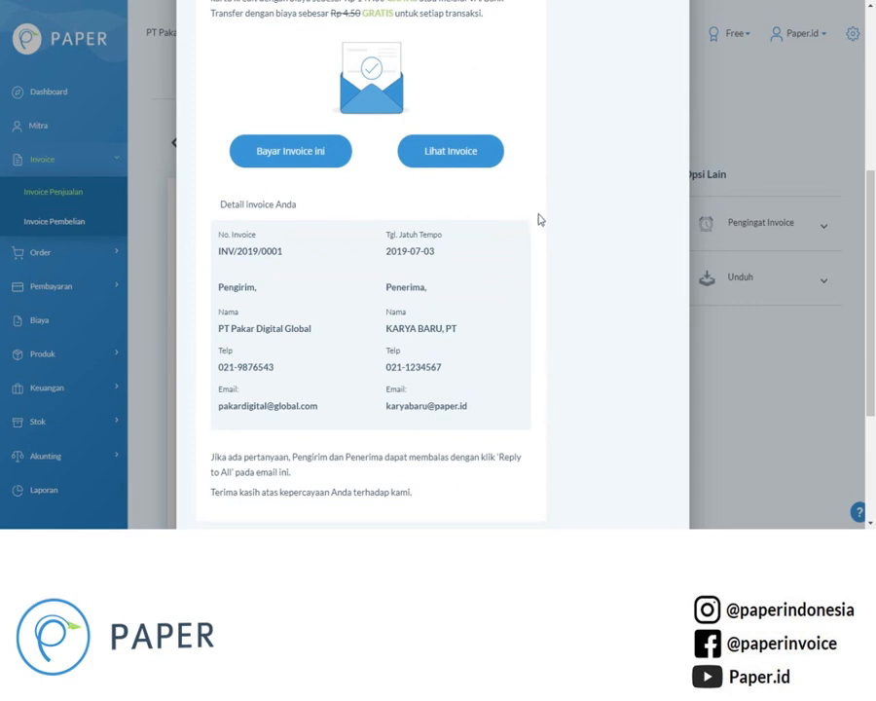
scroll(540, 220, "up", 4)
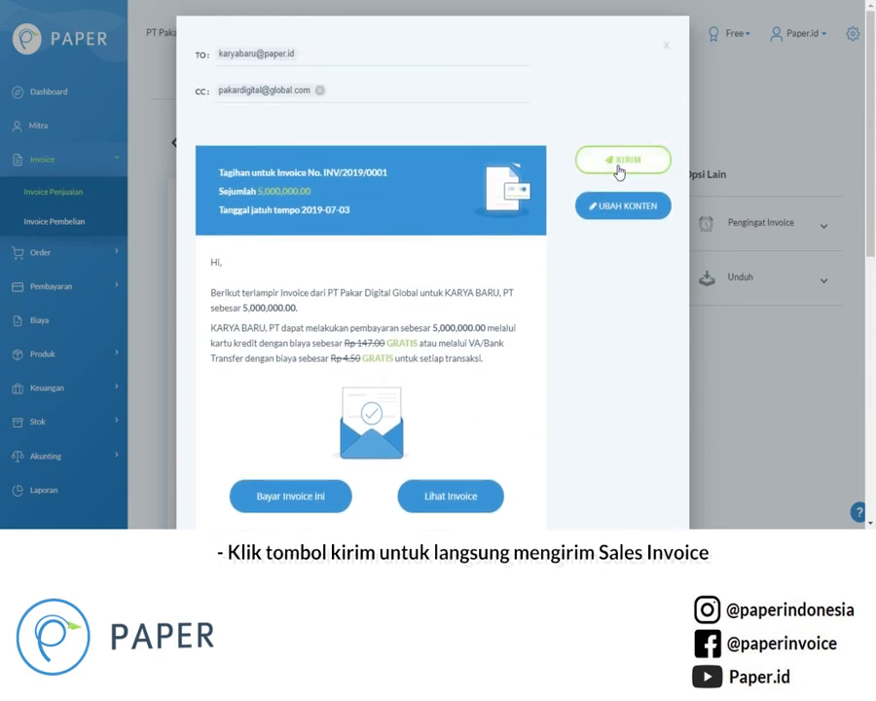
left_click(617, 170)
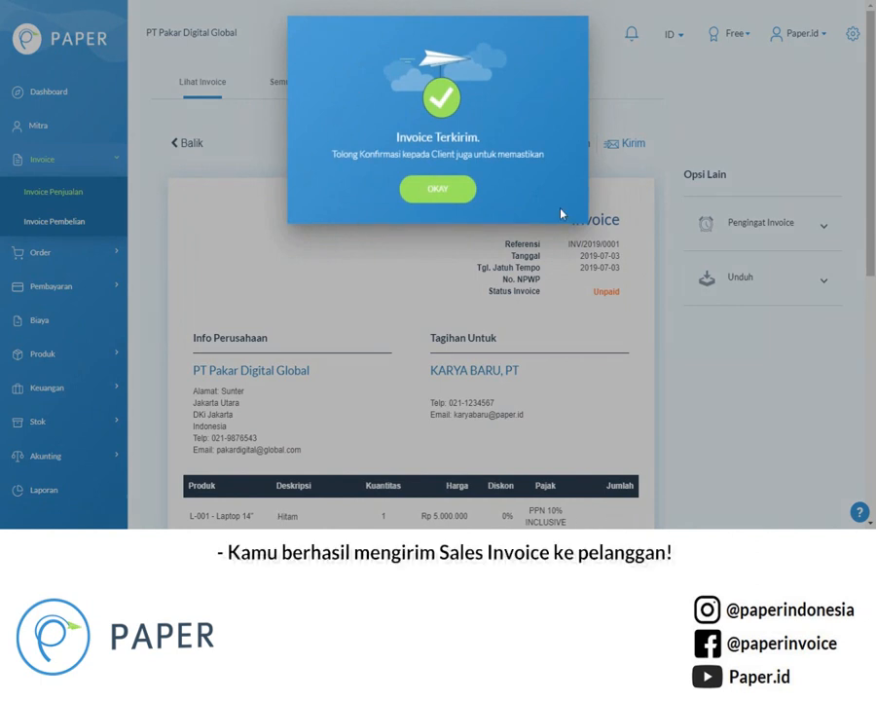
left_click(439, 190)
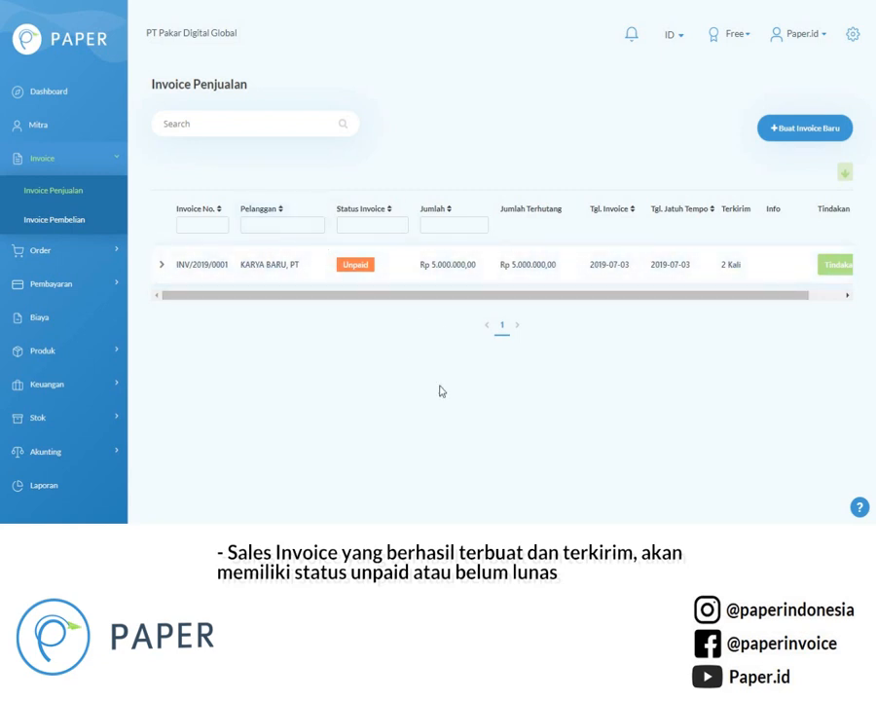
Look through the actions available for the KARYA BARU, PT invoice in the sales invoice list
left_click_drag(787, 299, 814, 301)
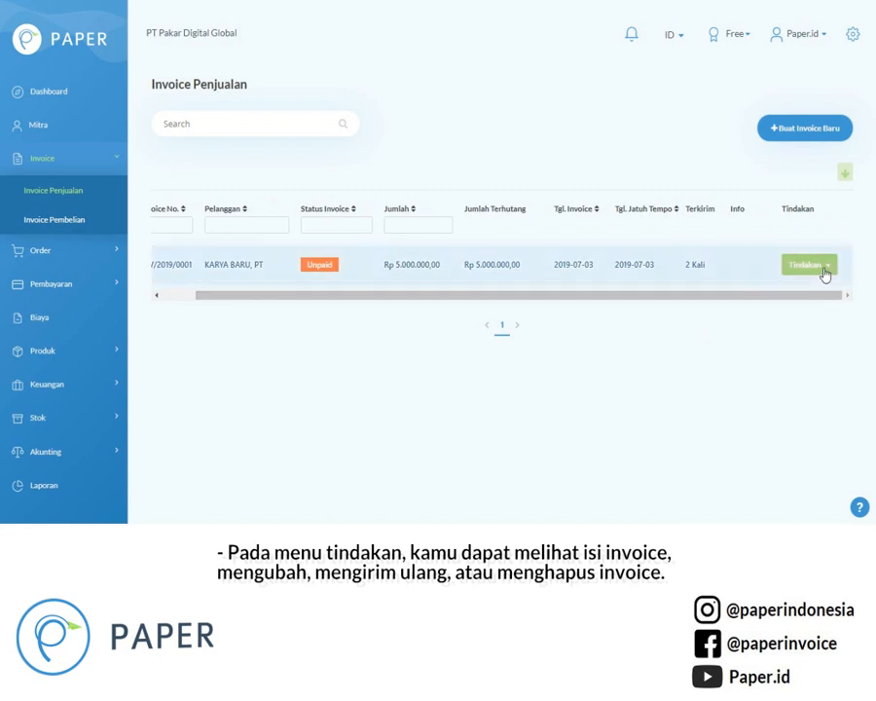
left_click(822, 273)
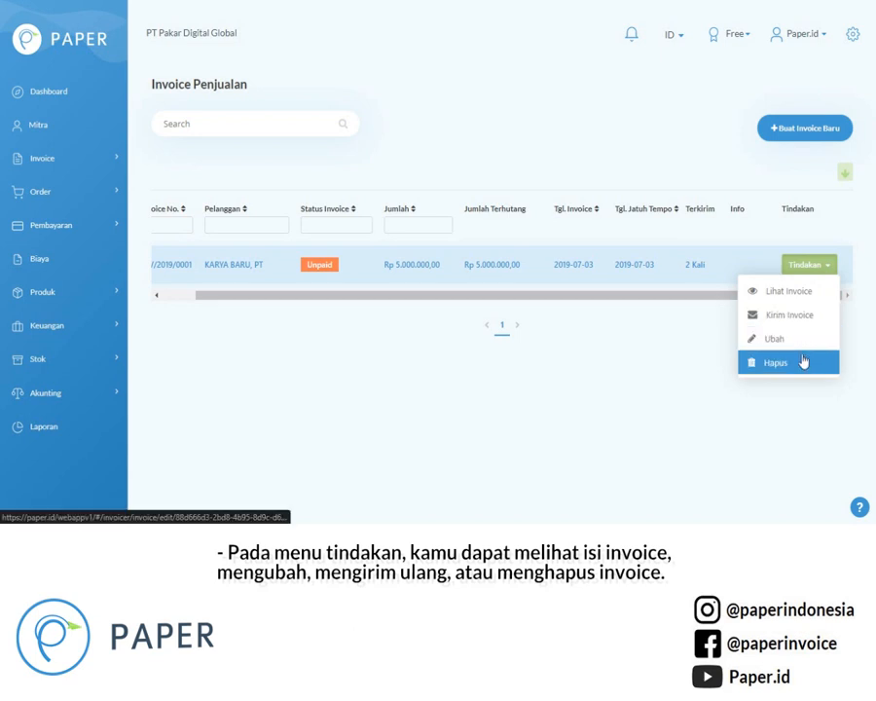
left_click(823, 265)
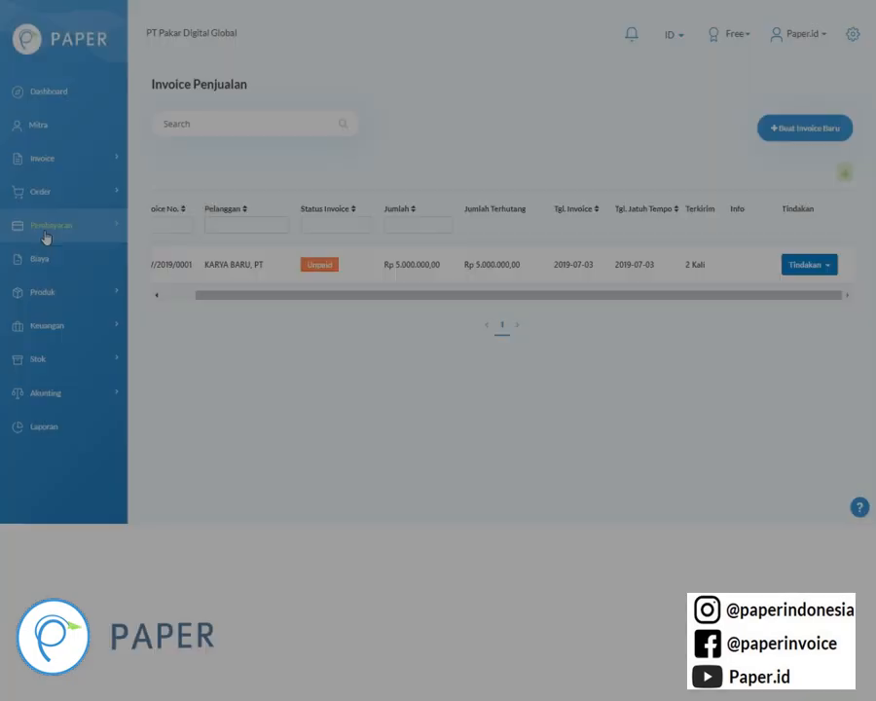
Start a new incoming payment record (Terima Pembayaran) and select KARYA BARU, PT as the paying customer
left_click(46, 233)
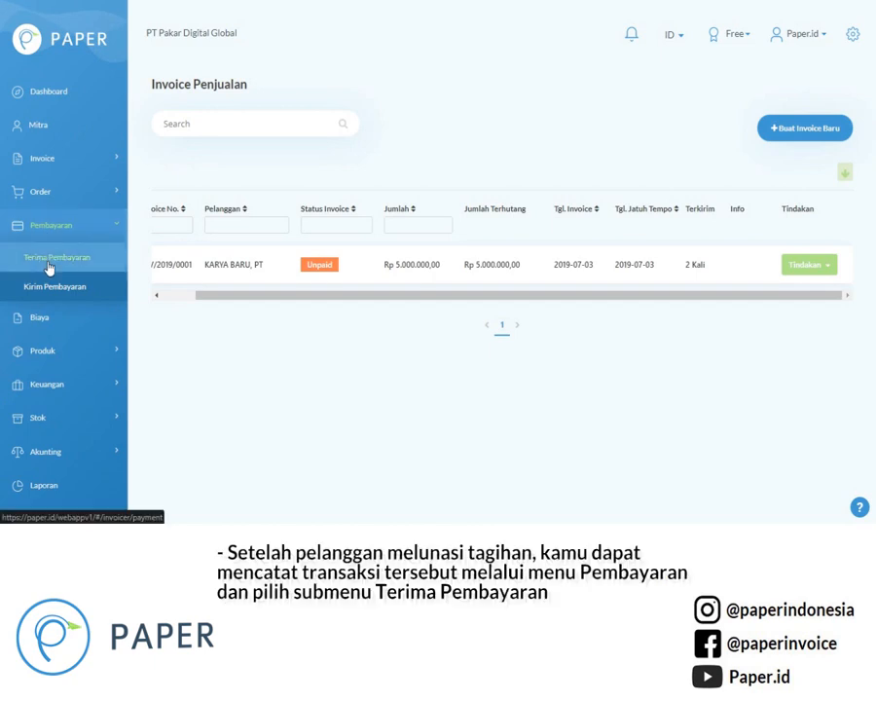
left_click(47, 261)
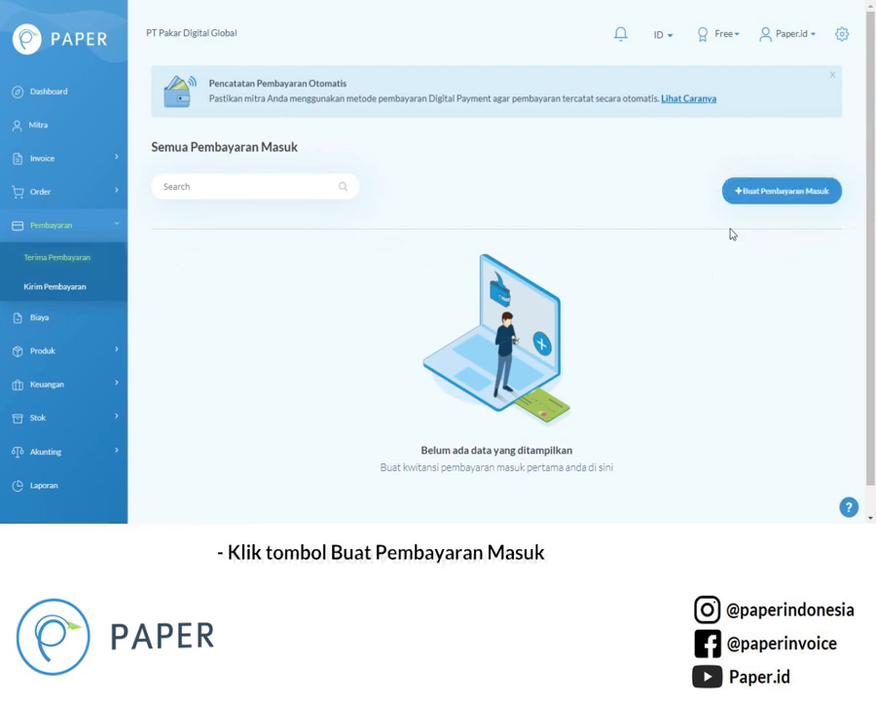
left_click(777, 192)
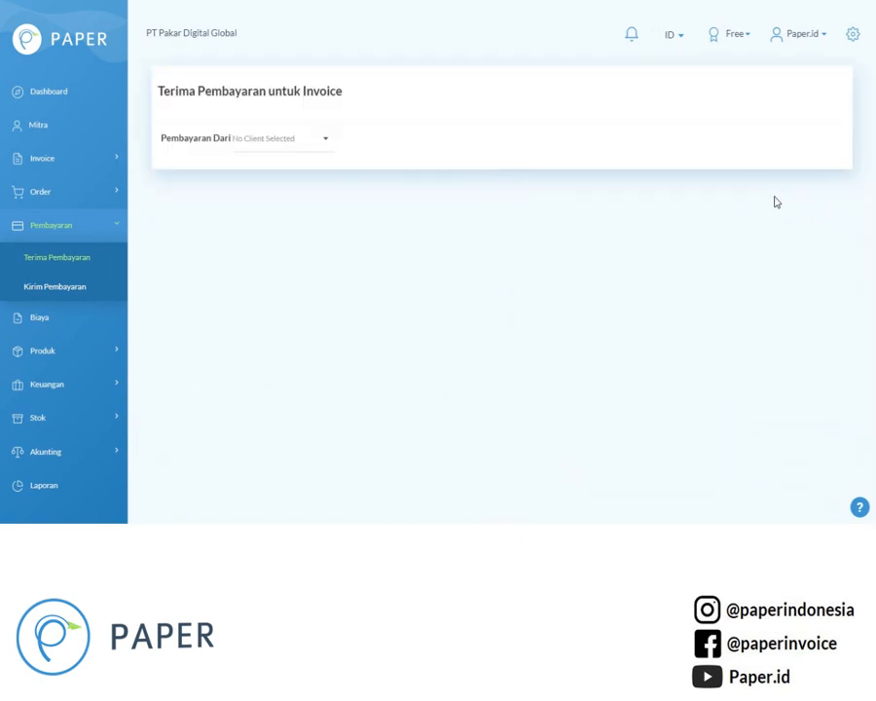
left_click(284, 144)
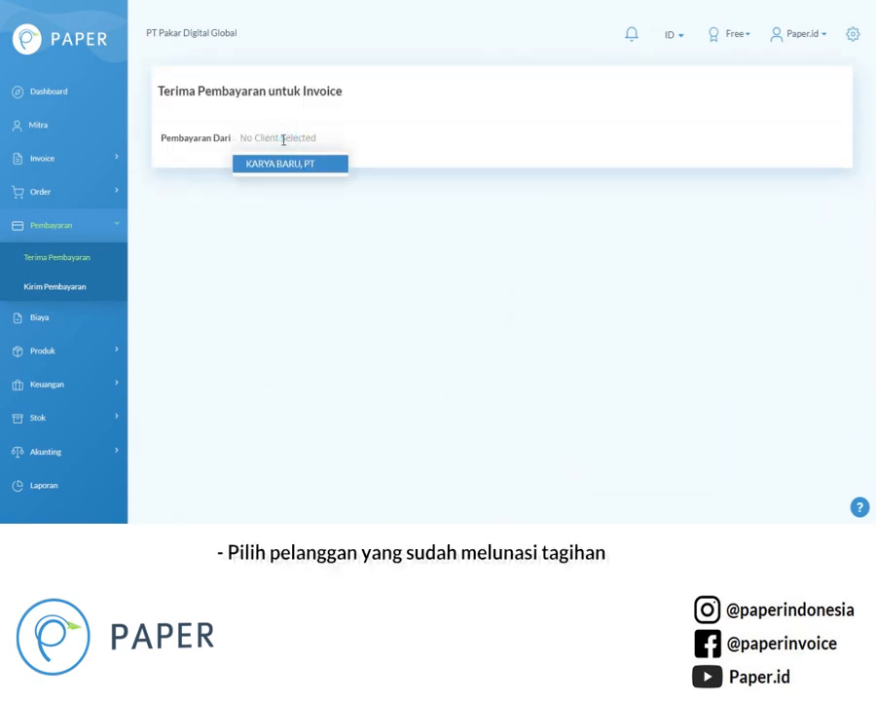
left_click(283, 165)
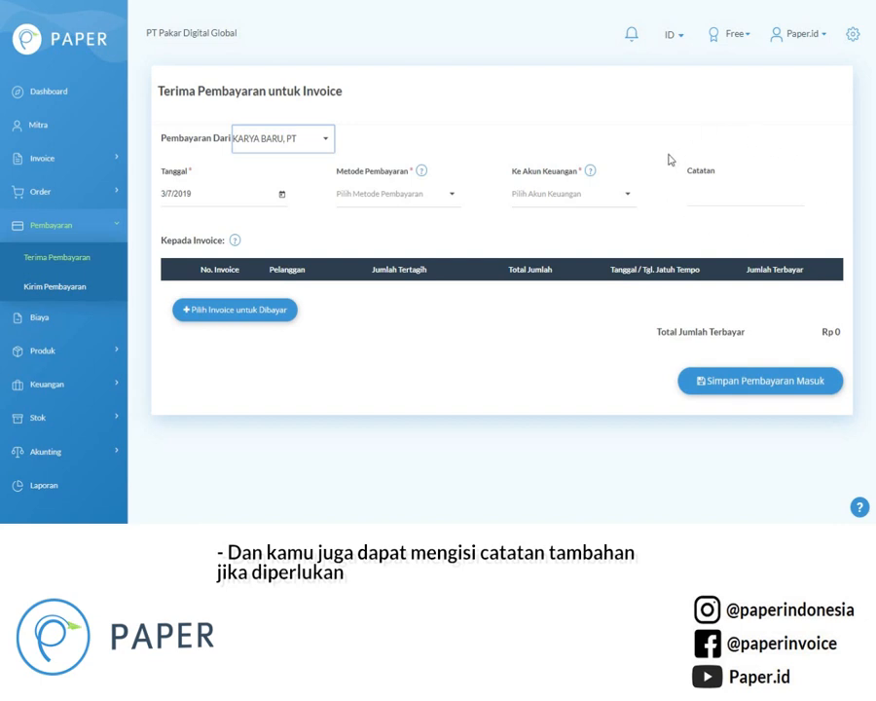
Set the payment method to Cash and the receiving financial account to Bank
left_click(399, 203)
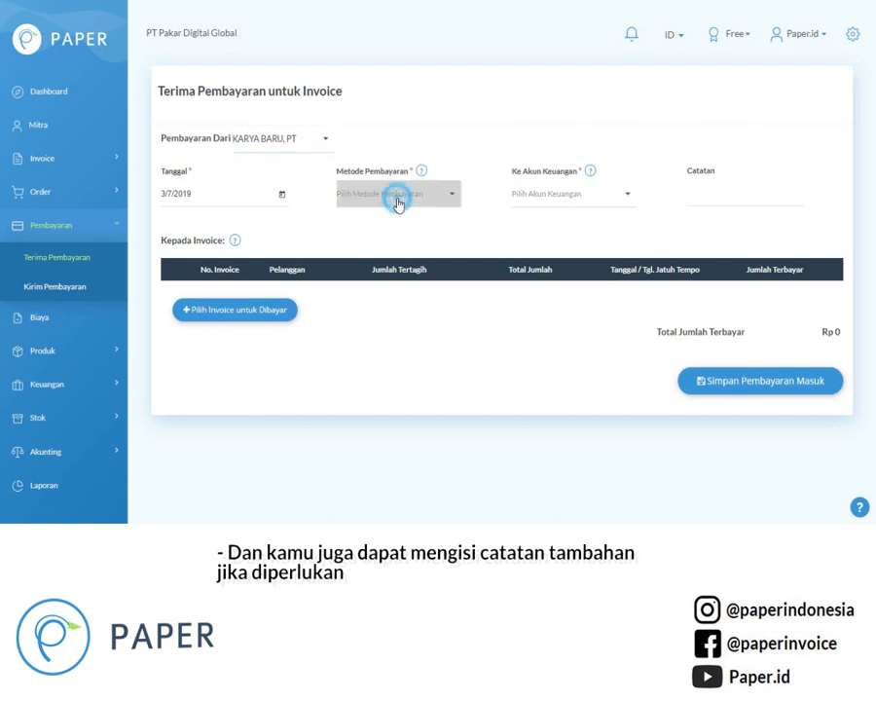
left_click(387, 256)
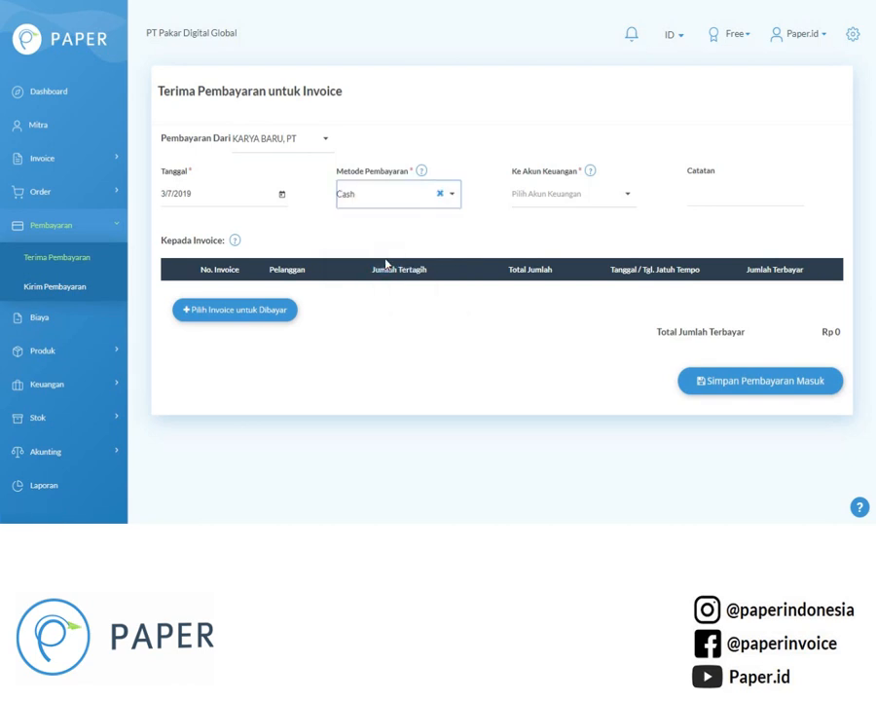
left_click(560, 202)
left_click(565, 221)
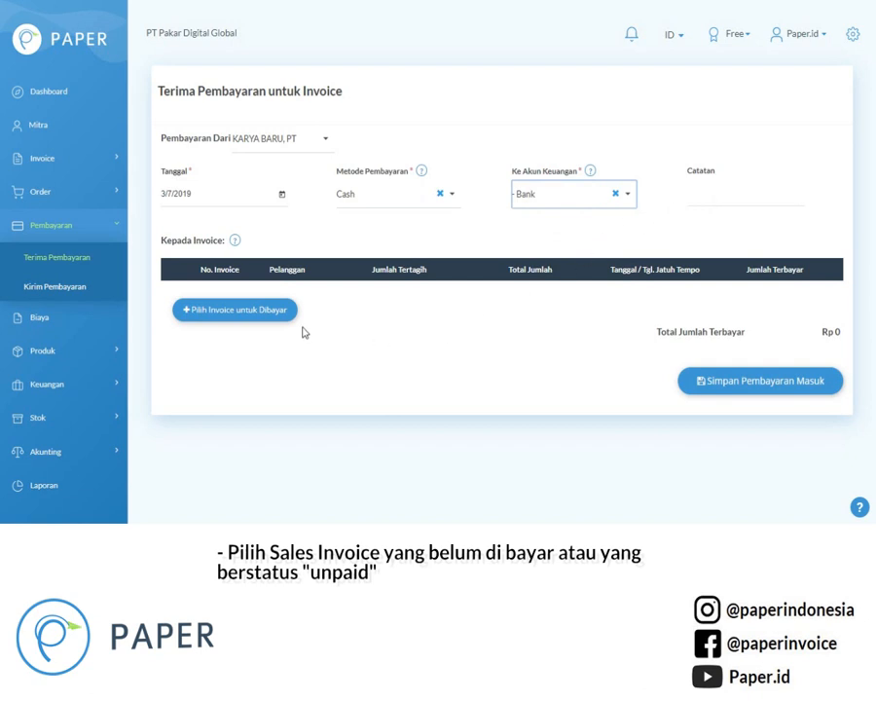
Add the unpaid KARYA BARU, PT sales invoice to the payment as the invoice being paid
left_click(251, 317)
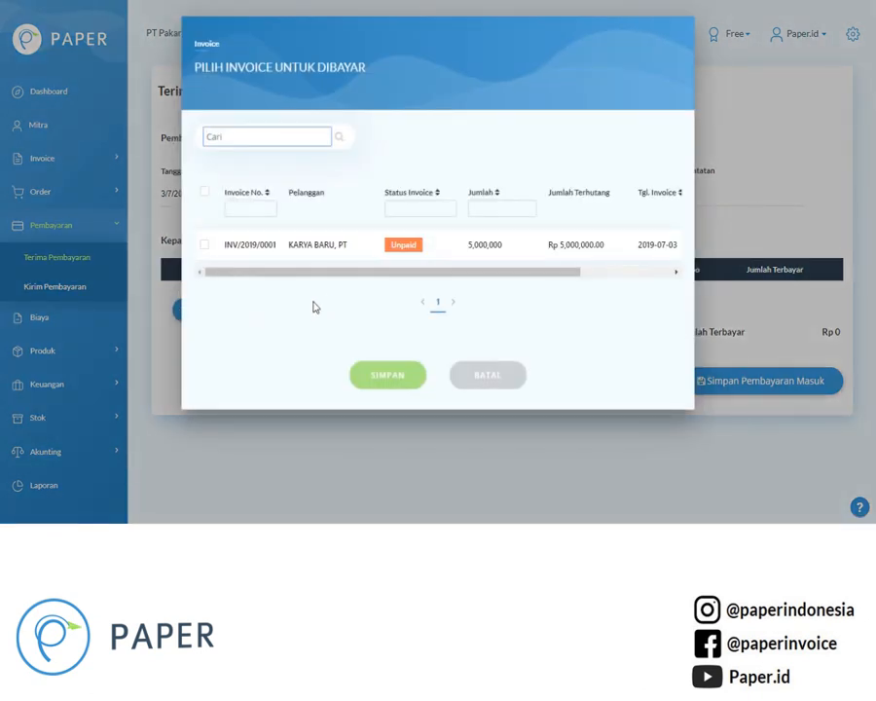
left_click(366, 246)
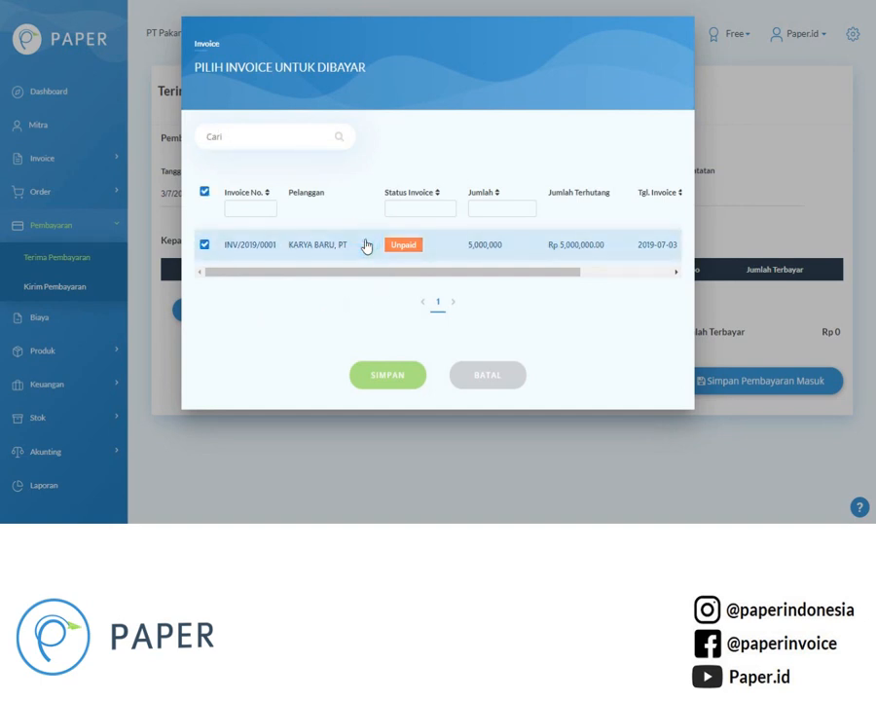
left_click(379, 387)
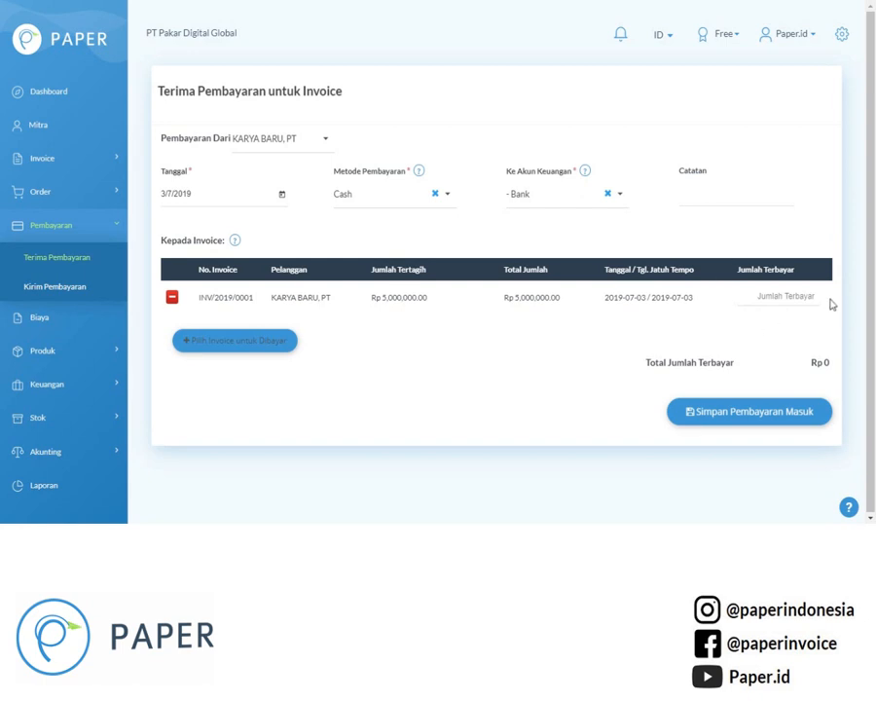
Enter 5,000,000 as the amount paid on the invoice, save the incoming payment and dismiss the success notice
left_click(786, 296)
type("500")
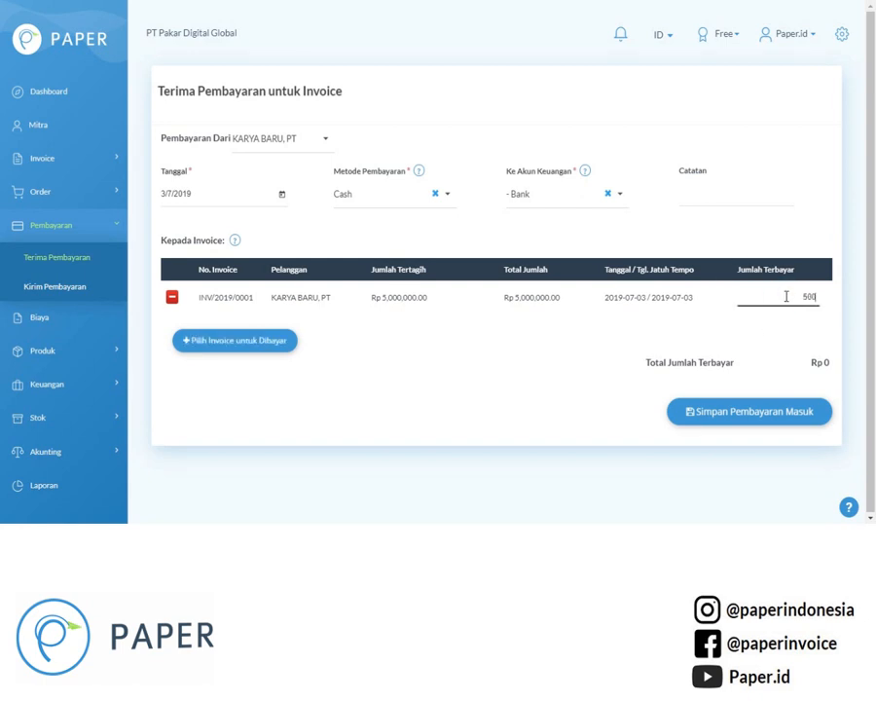
type(".000")
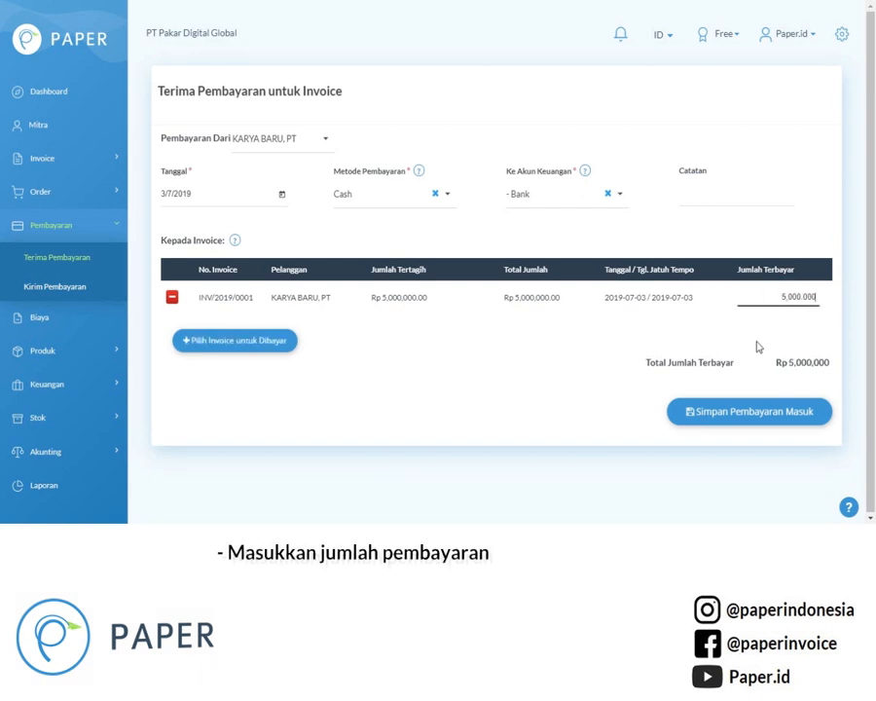
left_click(750, 420)
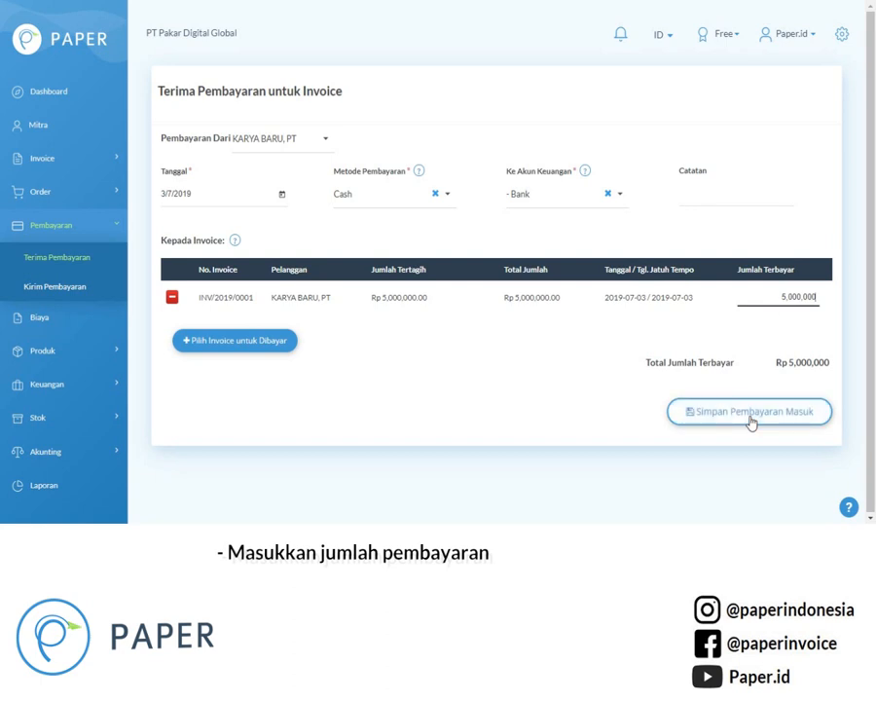
left_click(751, 417)
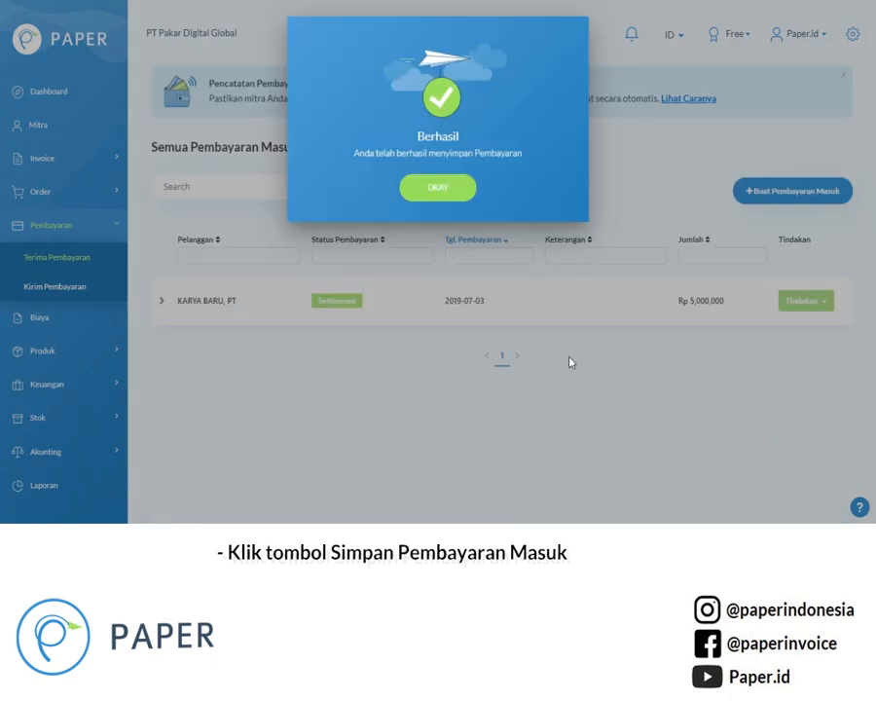
left_click(435, 202)
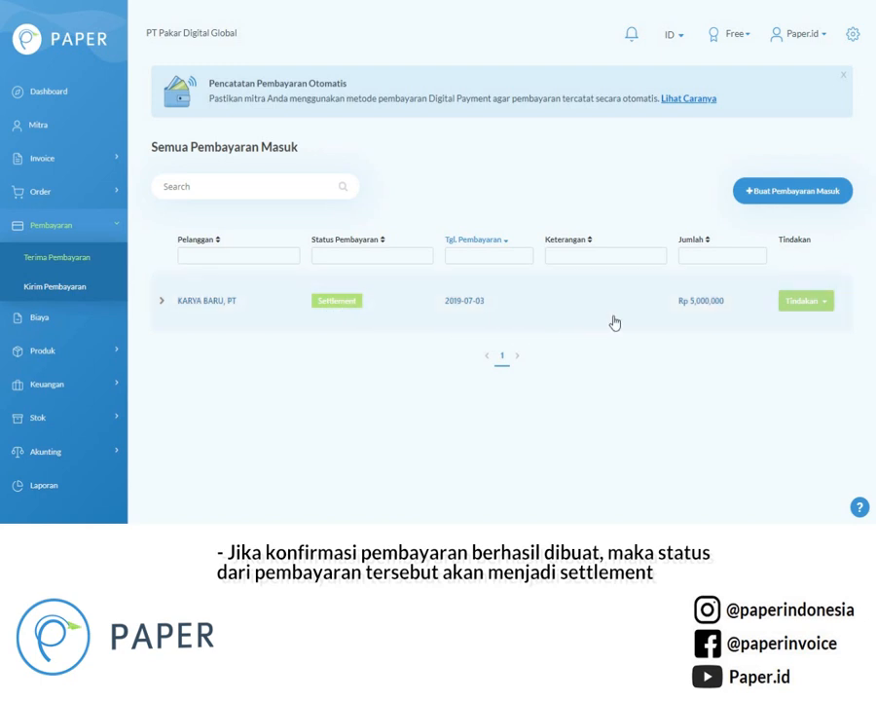
View the receipt (Kuitansi) of the KARYA BARU, PT payment, send it to the customer and close the sent notice
left_click(807, 307)
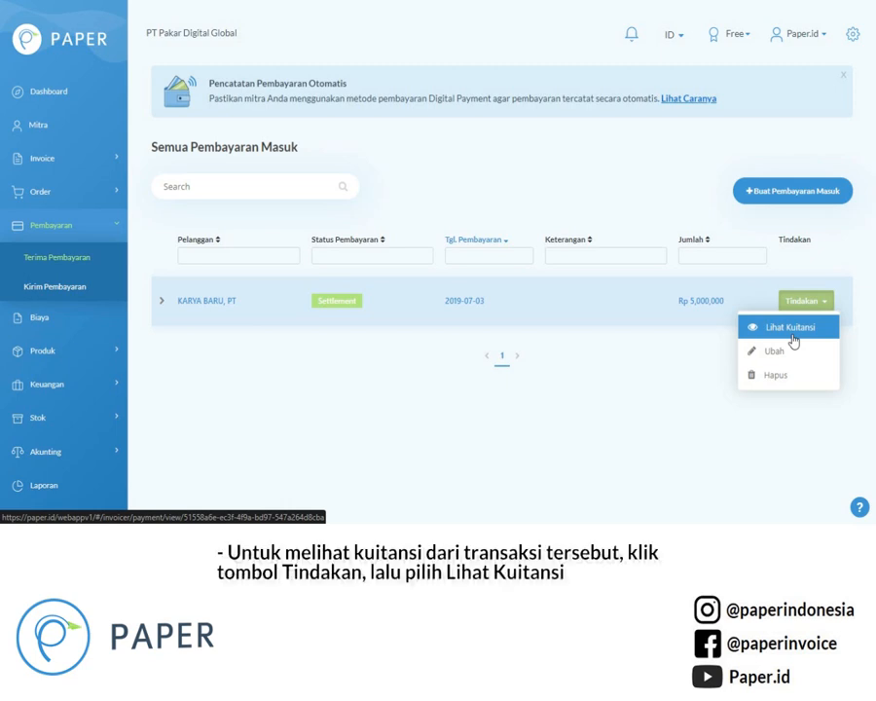
left_click(793, 341)
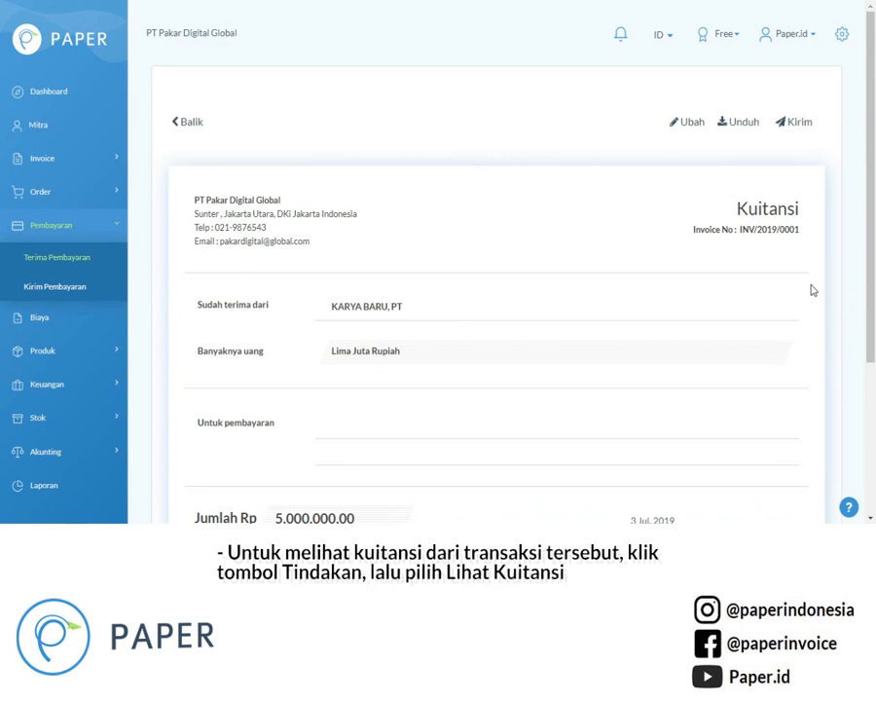
scroll(827, 289, "down", 1)
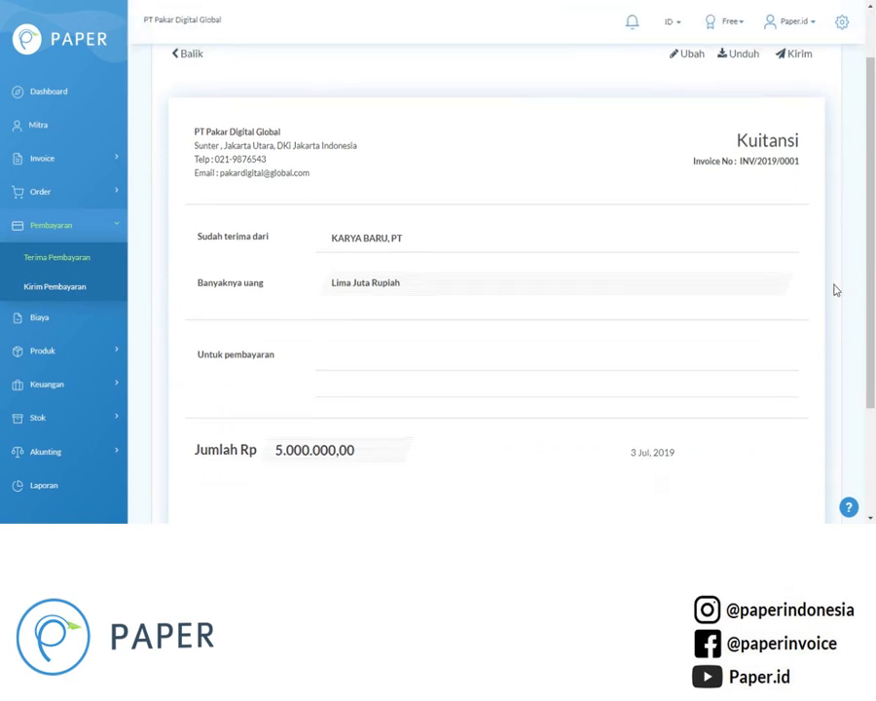
scroll(806, 258, "down", 1)
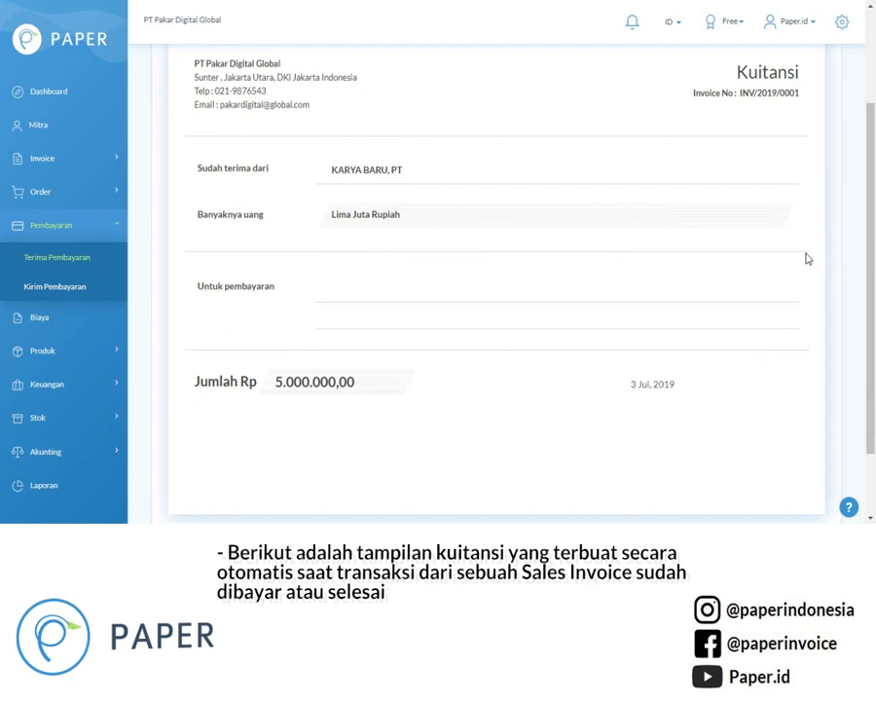
scroll(806, 257, "up", 2)
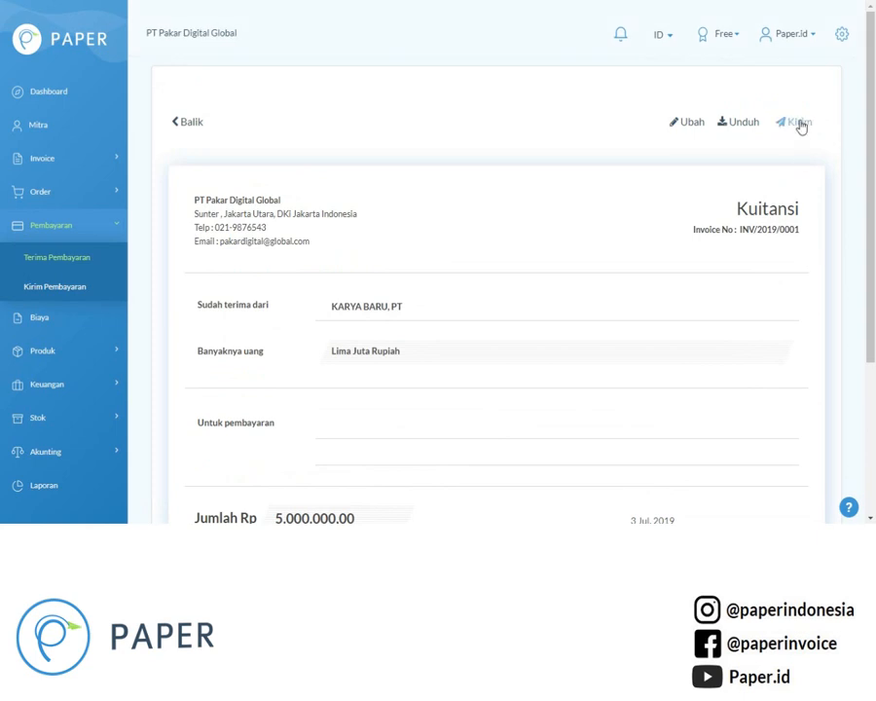
left_click(796, 122)
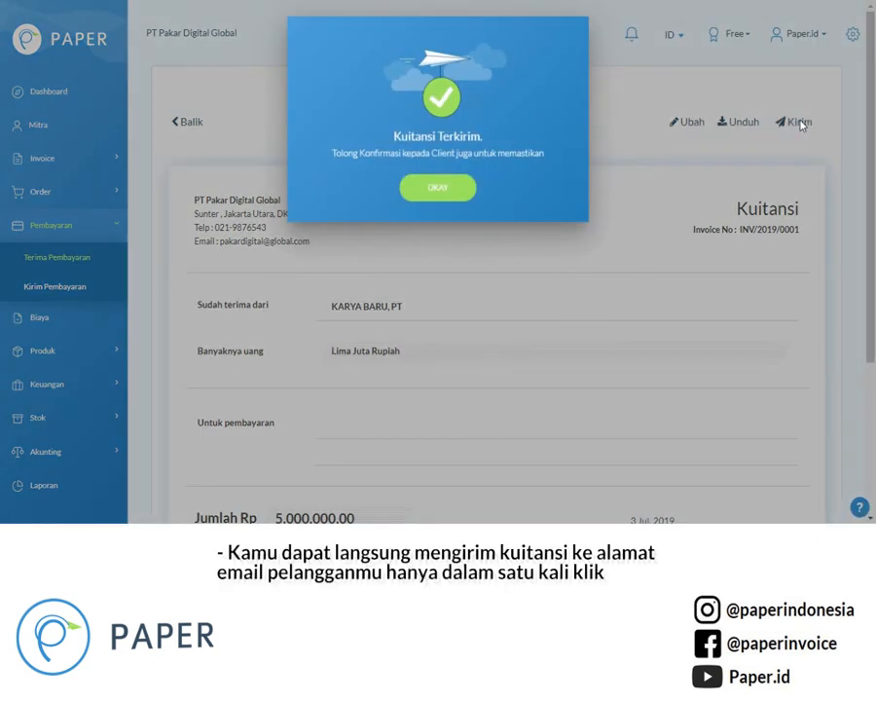
left_click(438, 201)
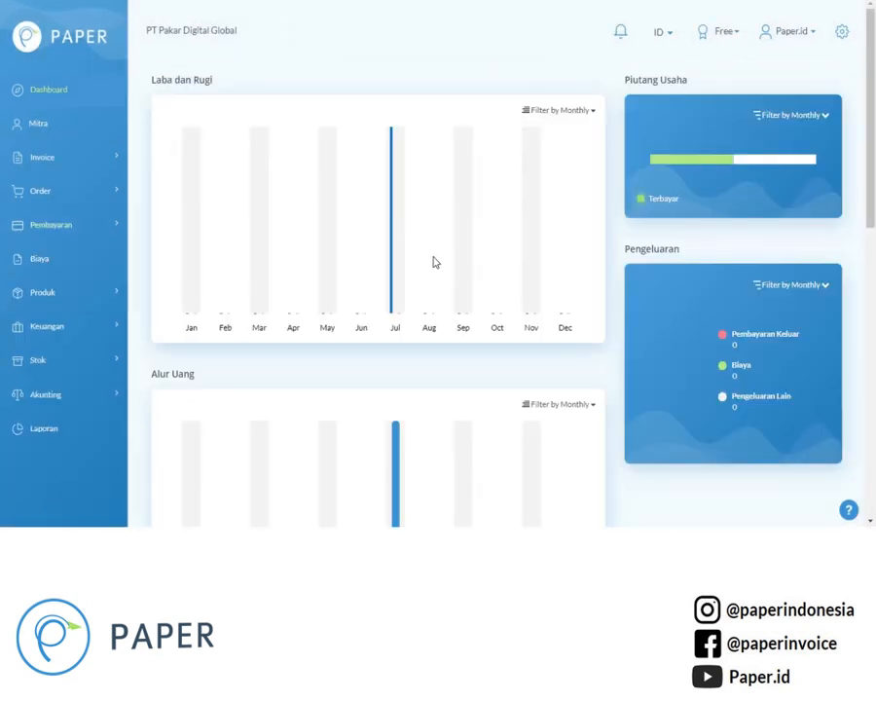
Open the KARYA BARU, PT invoice from the sales invoices and check its payment status and outstanding amount
left_click(77, 164)
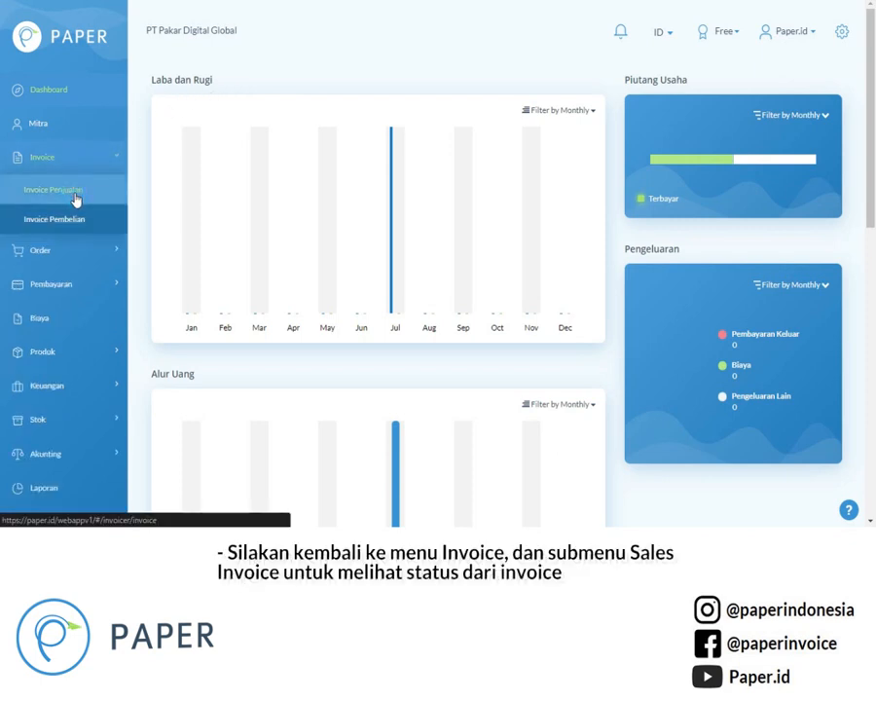
left_click(76, 191)
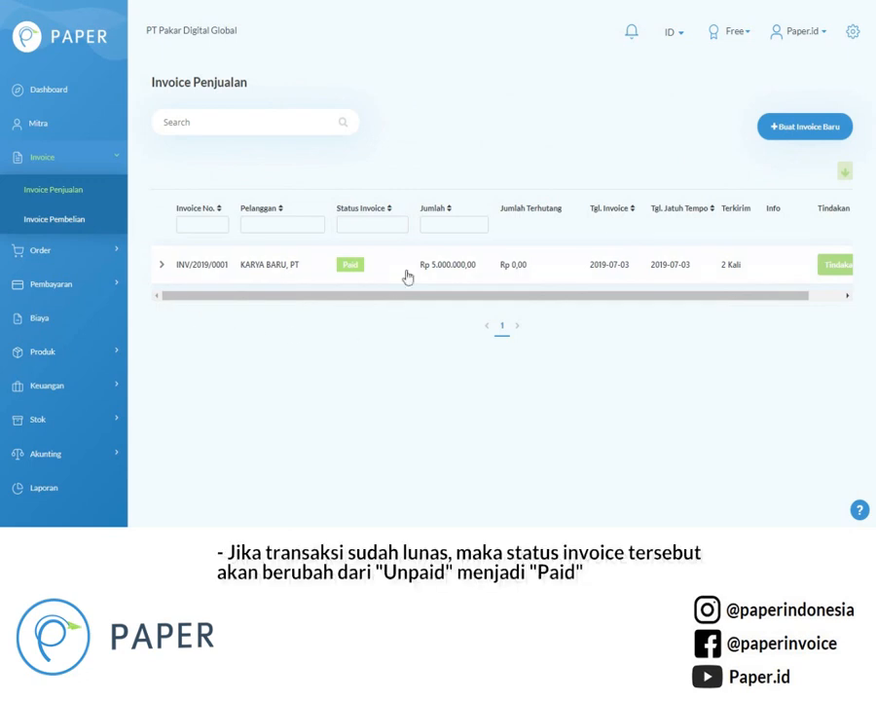
left_click(352, 276)
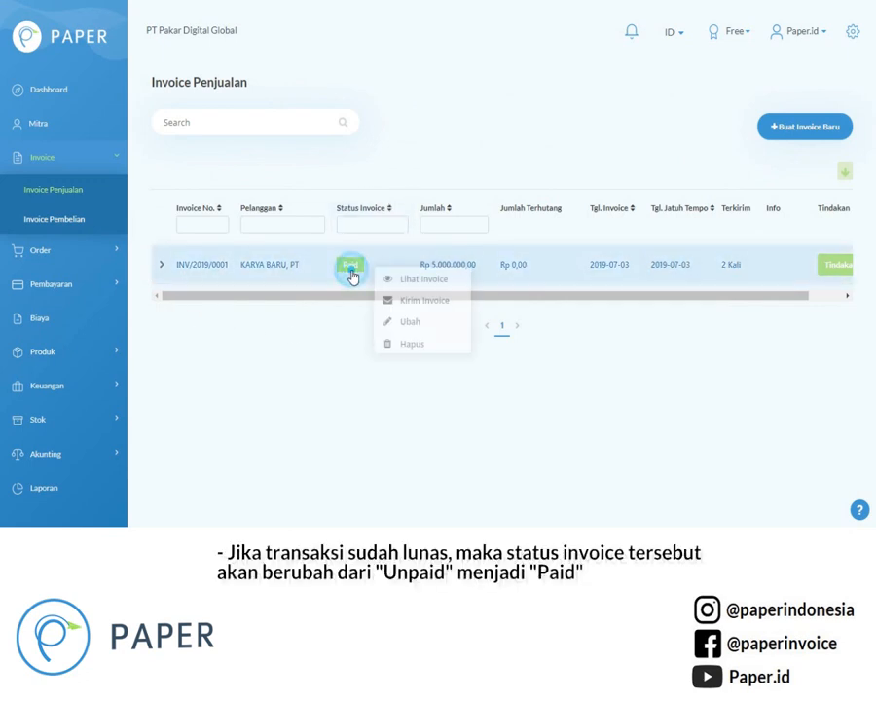
left_click(424, 280)
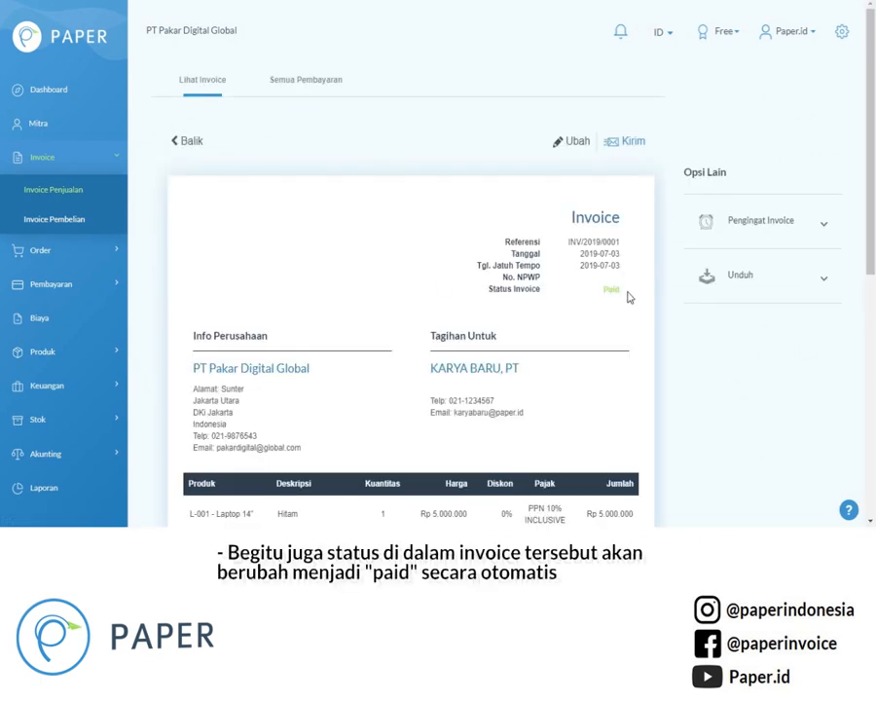
scroll(627, 297, "down", 5)
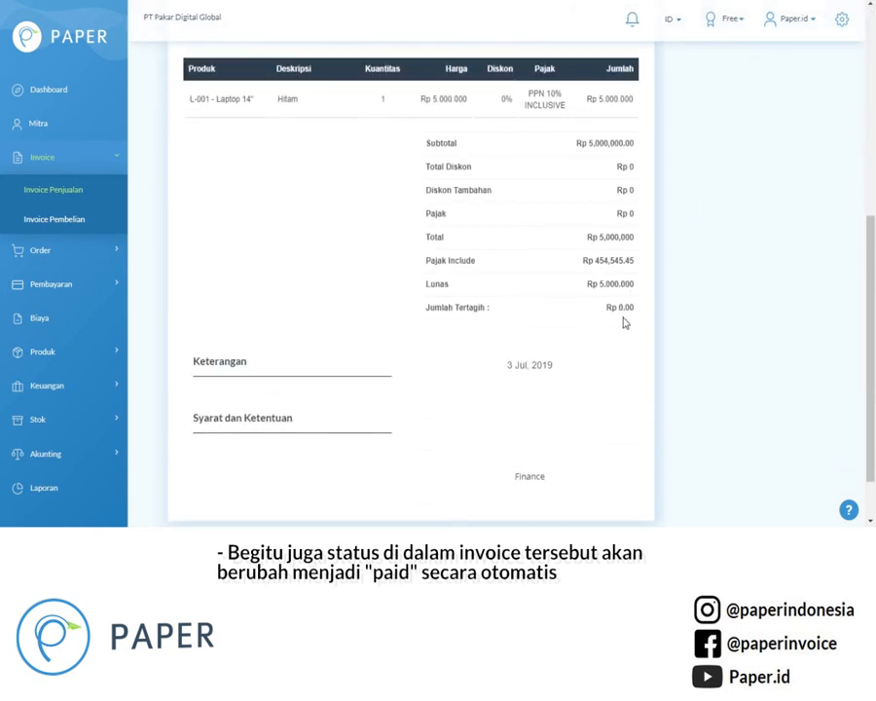
scroll(623, 322, "up", 5)
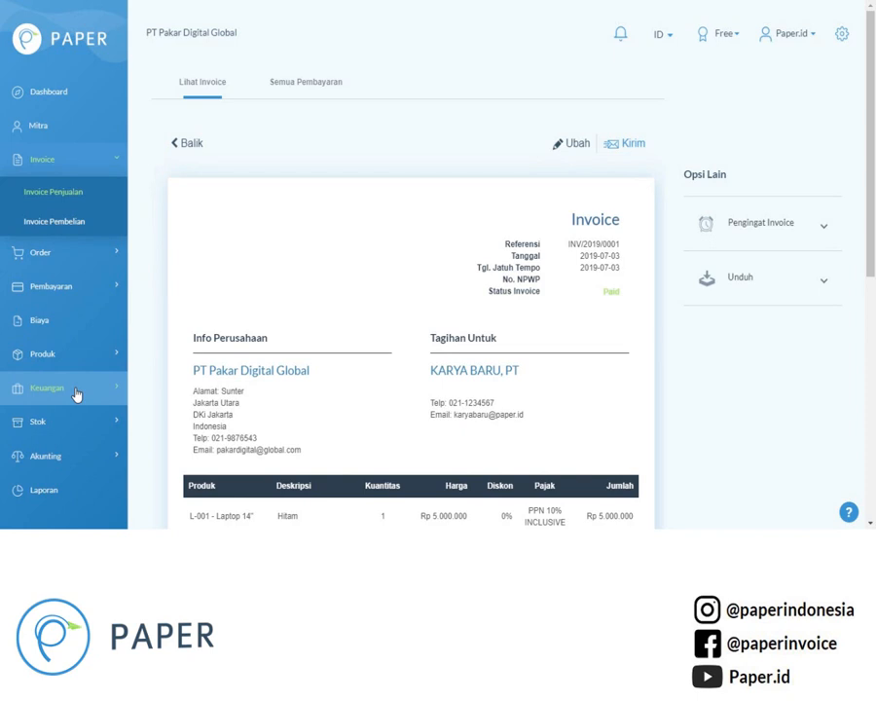
Review the income, expenses and balance of each financial account in the finance dashboard, plus the list of all financial transactions
left_click(76, 392)
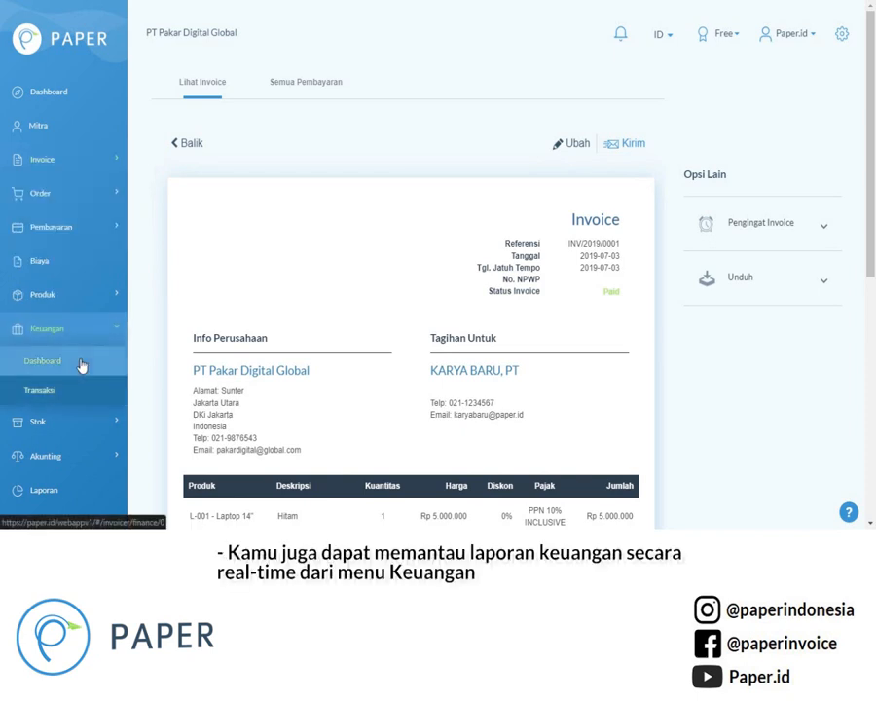
left_click(82, 364)
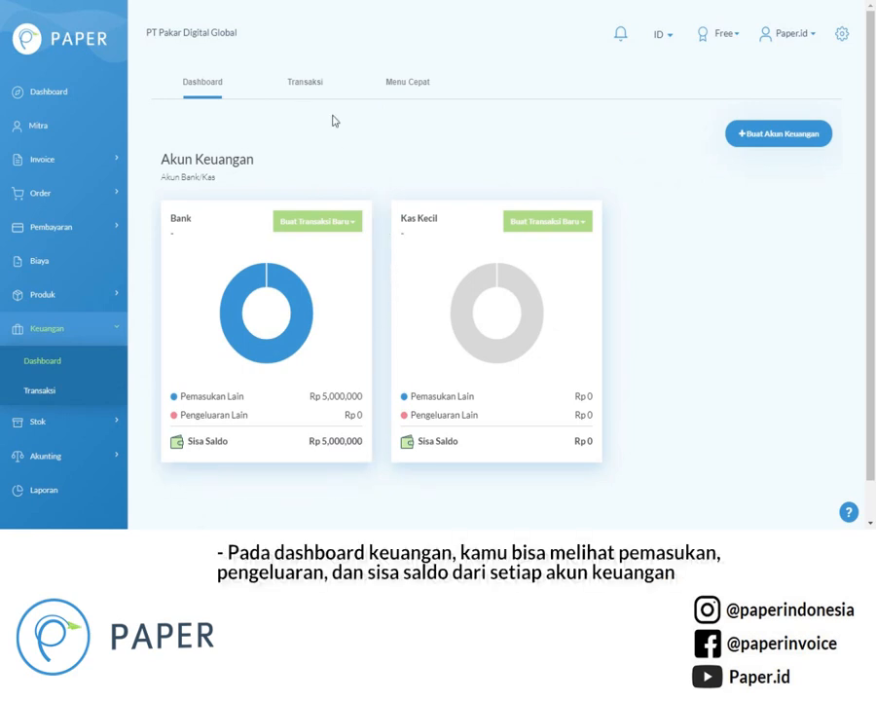
left_click(304, 84)
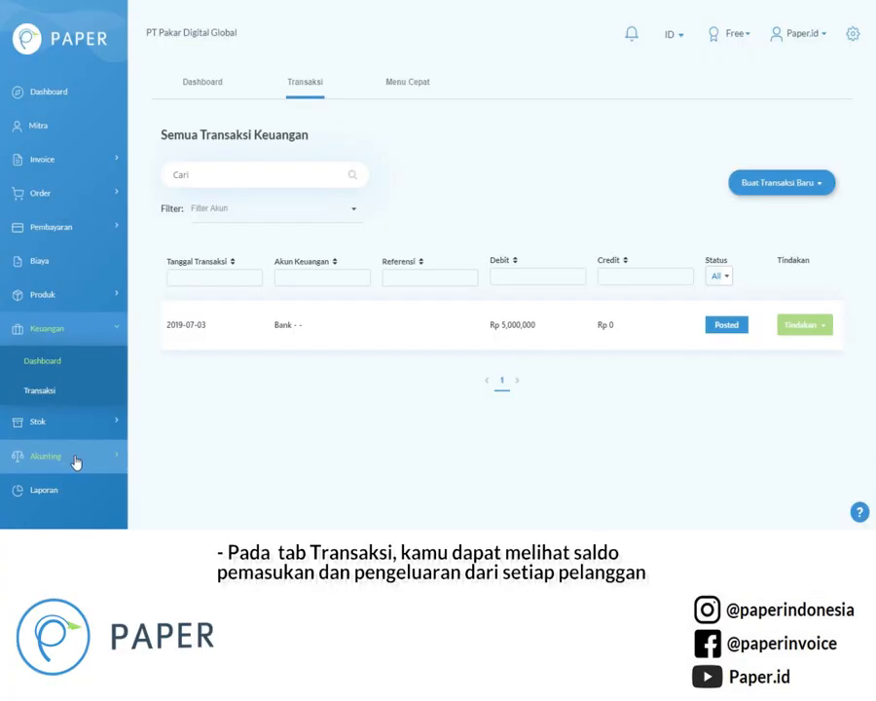
Open the accounting dashboard and look over the yearly snapshot of expenses, net profit and revenue
left_click(74, 458)
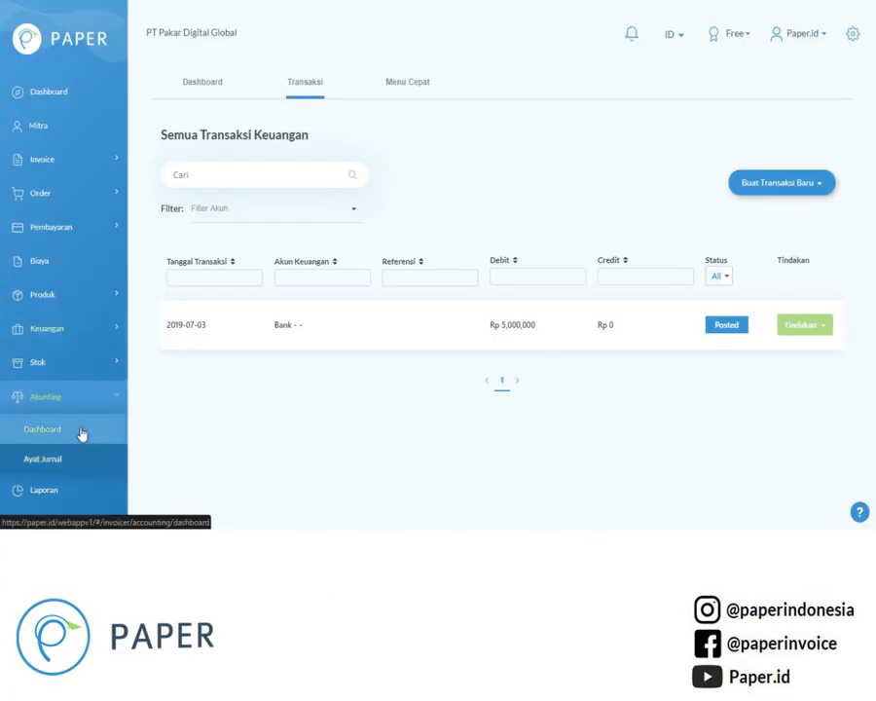
left_click(81, 433)
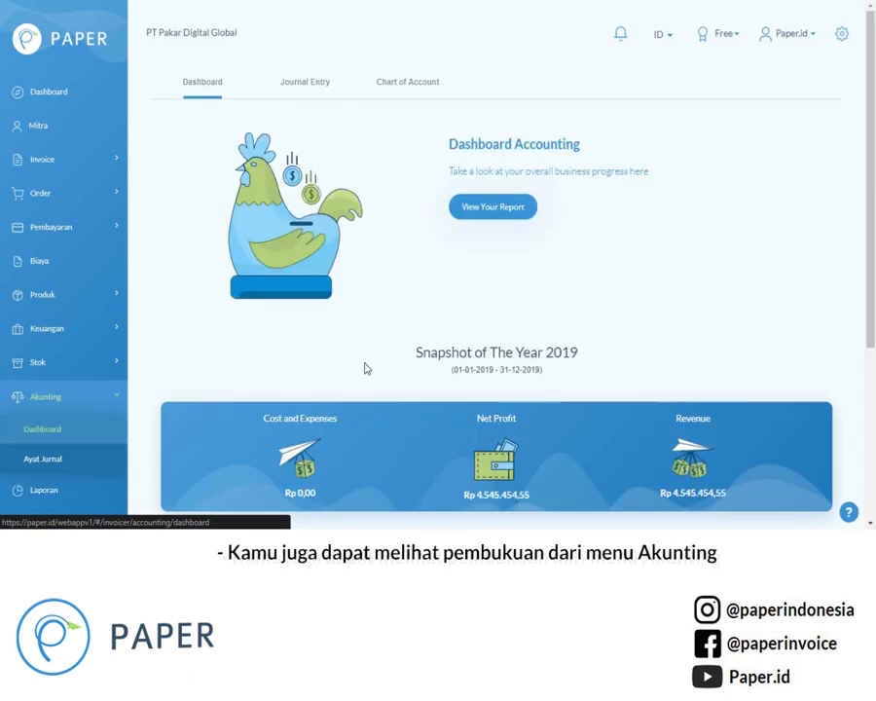
scroll(474, 293, "down", 1)
scroll(474, 293, "down", 5)
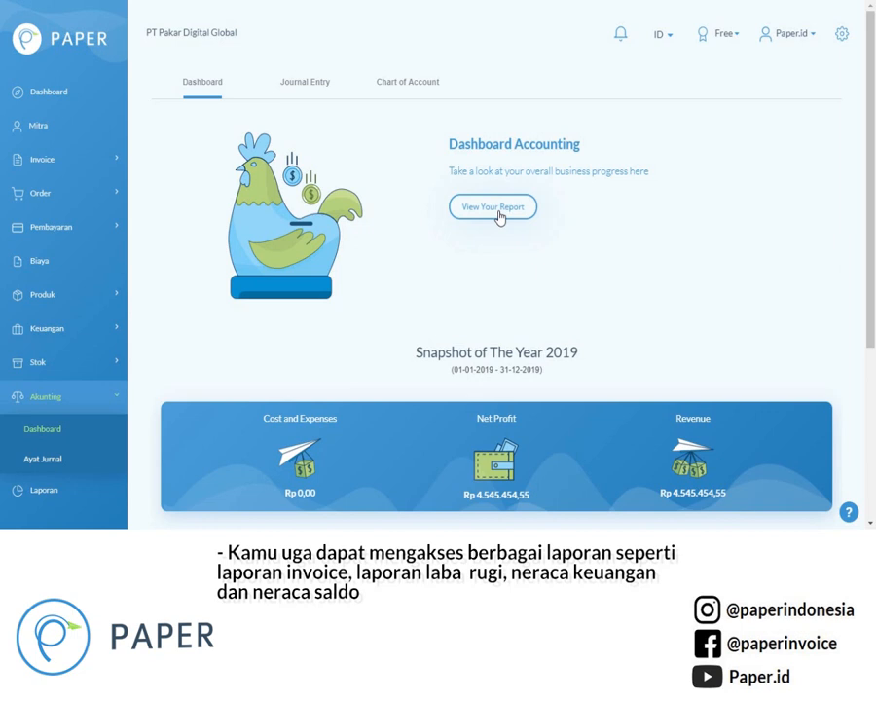
Open the invoice reports, view the general recap, and generate the payment recap (Rekap Pembayaran) for KARYA BARU, PT
left_click(493, 207)
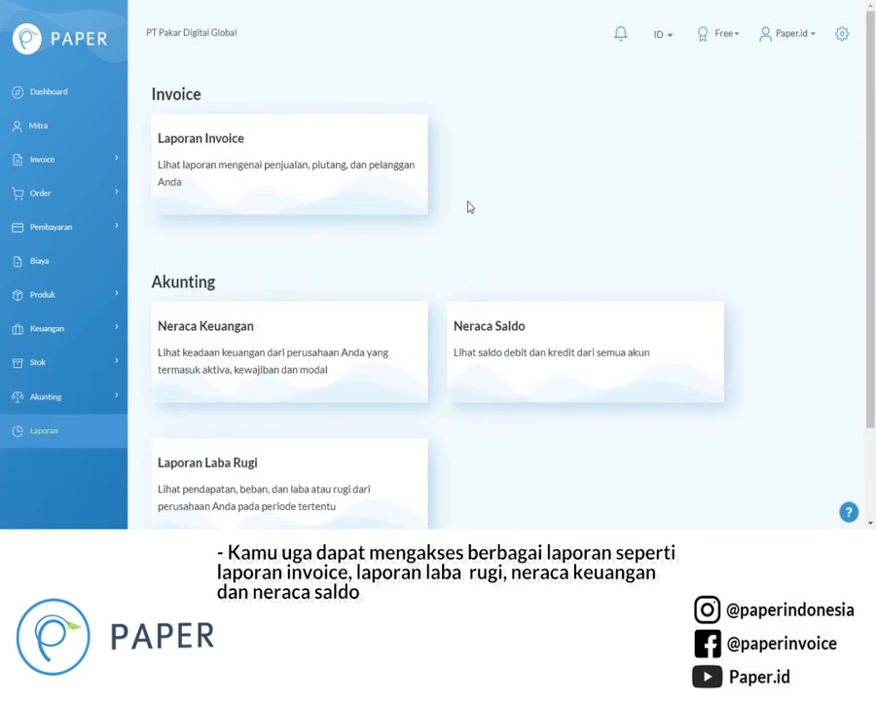
left_click(280, 164)
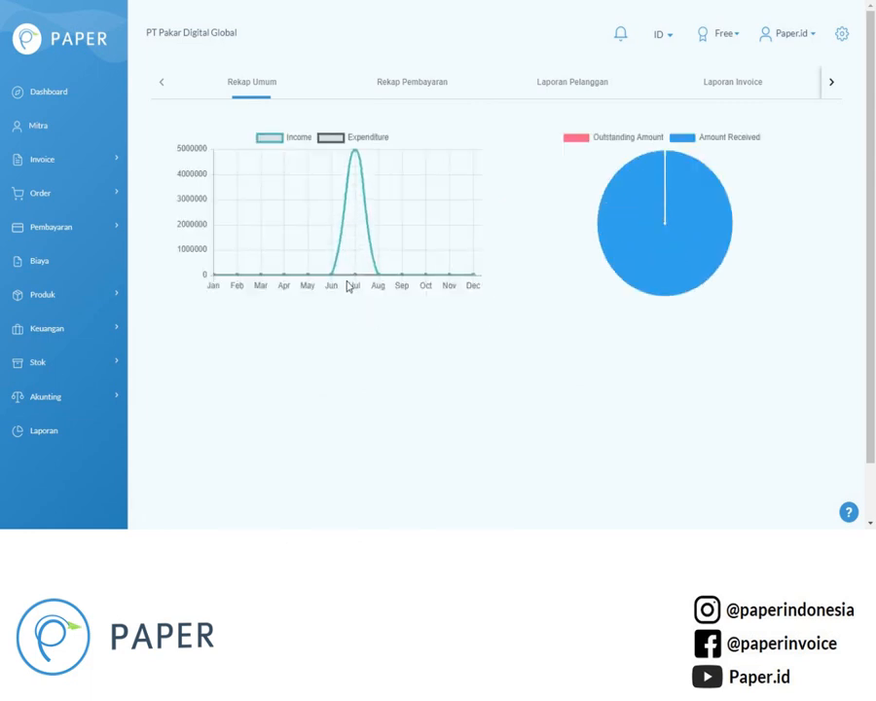
left_click(428, 87)
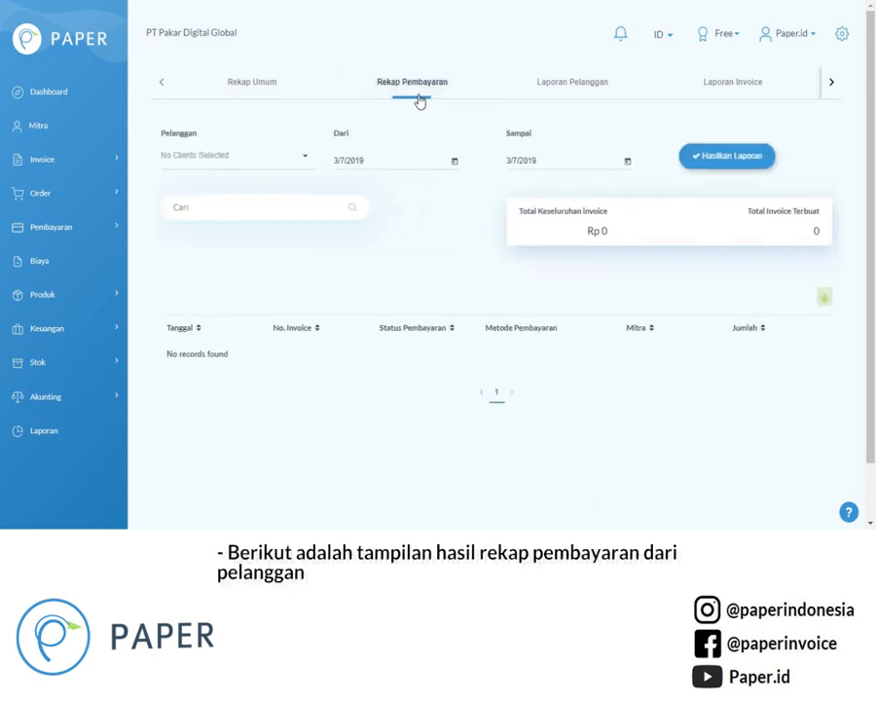
left_click(295, 156)
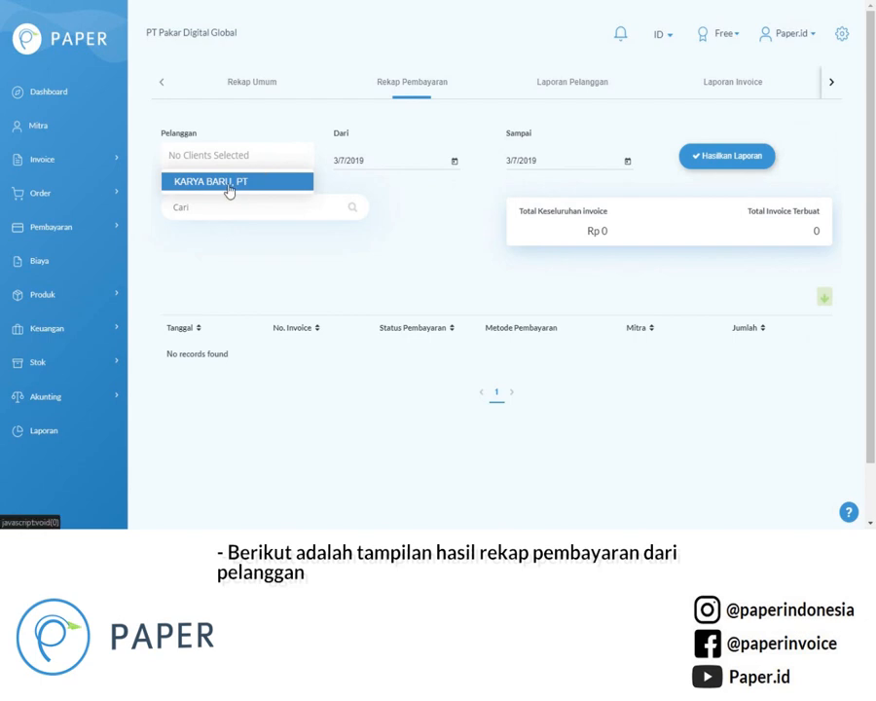
left_click(229, 190)
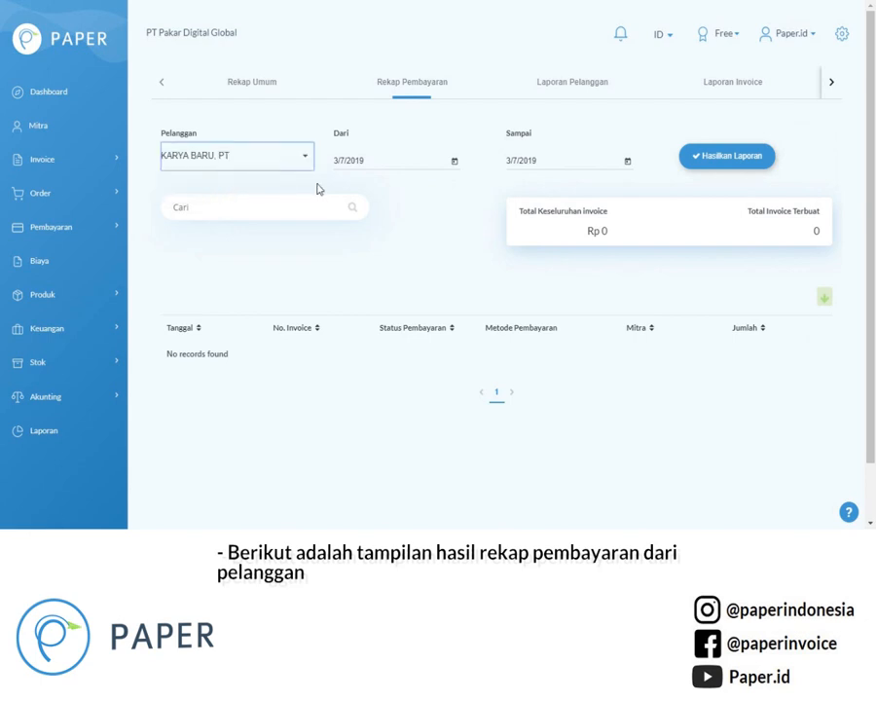
left_click(719, 162)
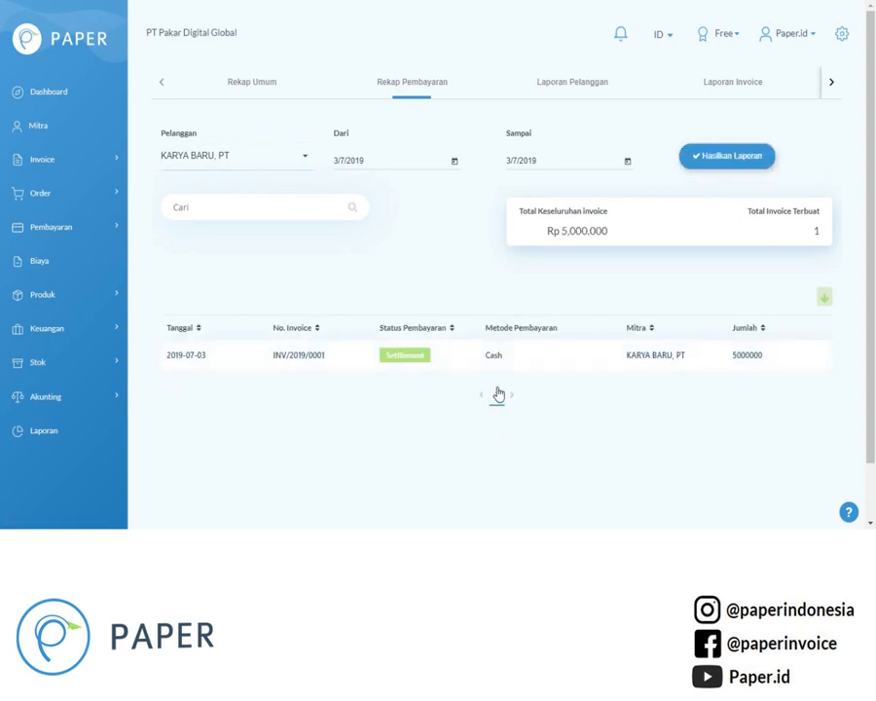
Generate the customer activity report (Laporan Pelanggan) for KARYA BARU, PT
left_click(576, 88)
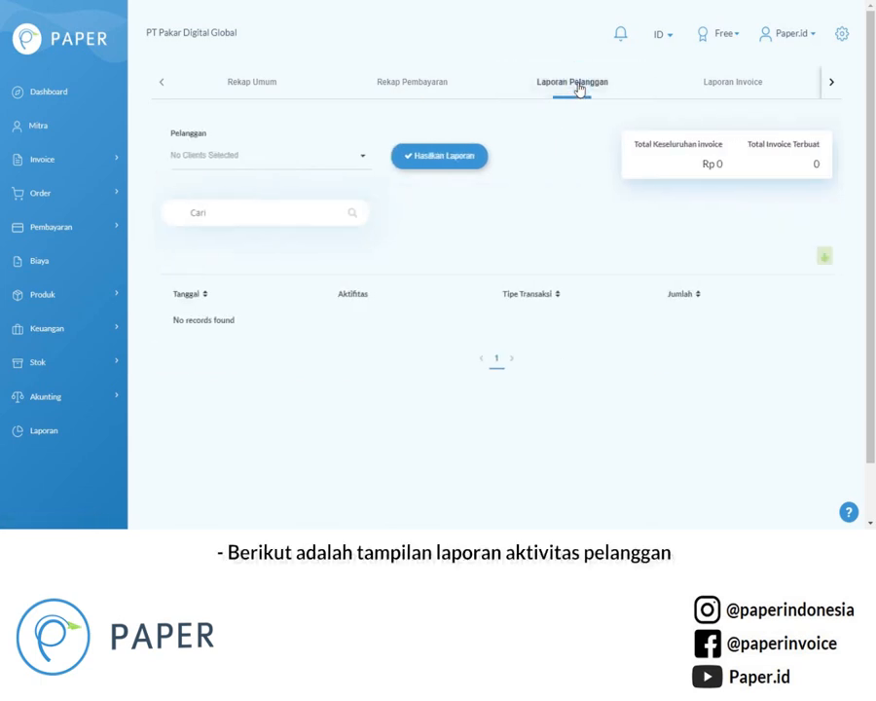
left_click(310, 158)
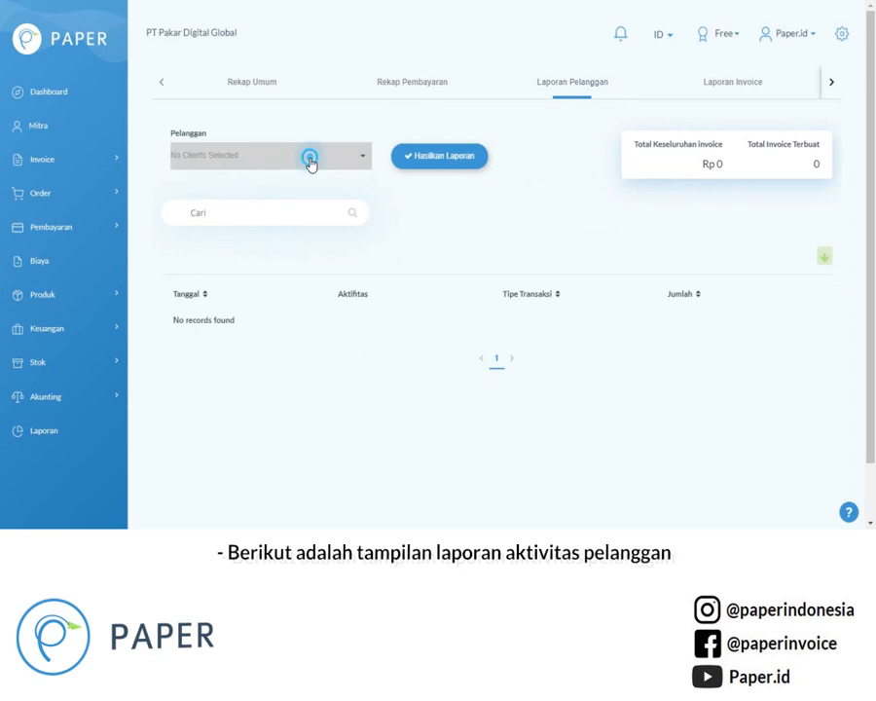
left_click(277, 182)
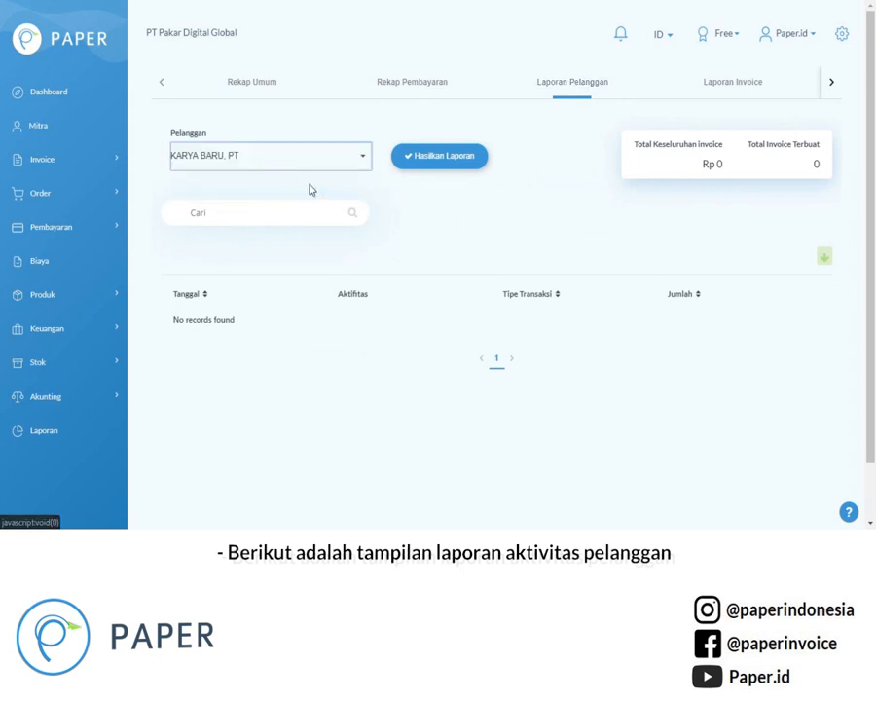
left_click(458, 163)
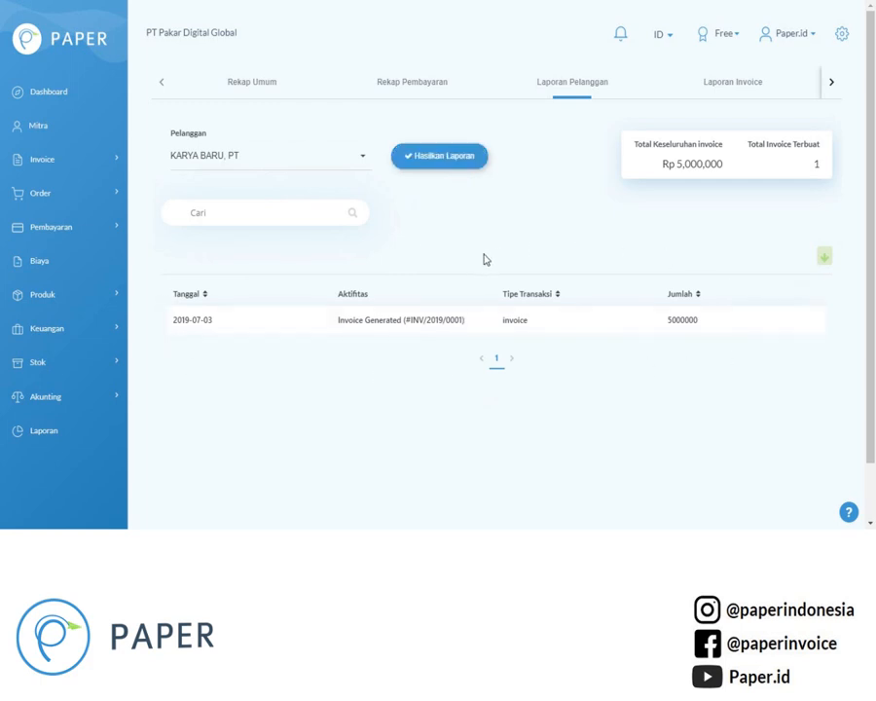
Generate the detailed invoice report (Laporan Invoice) for KARYA BARU, PT
left_click(714, 92)
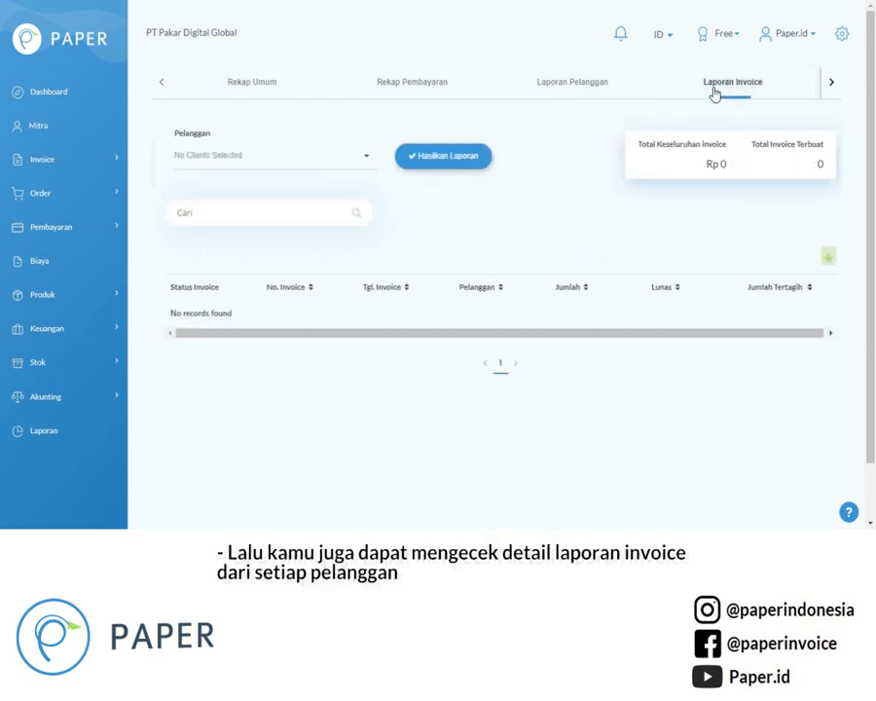
left_click(309, 159)
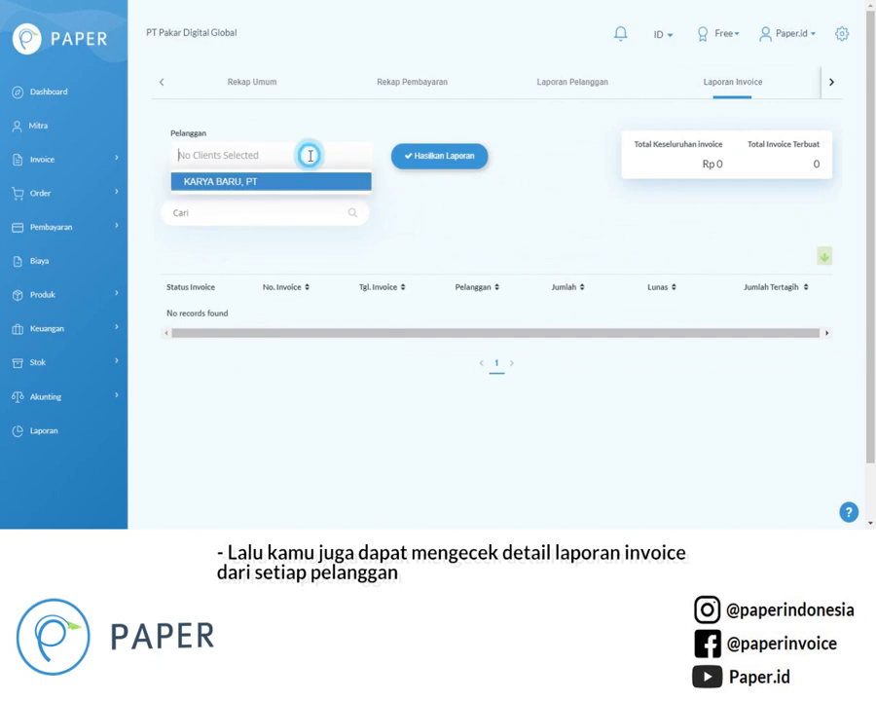
left_click(277, 183)
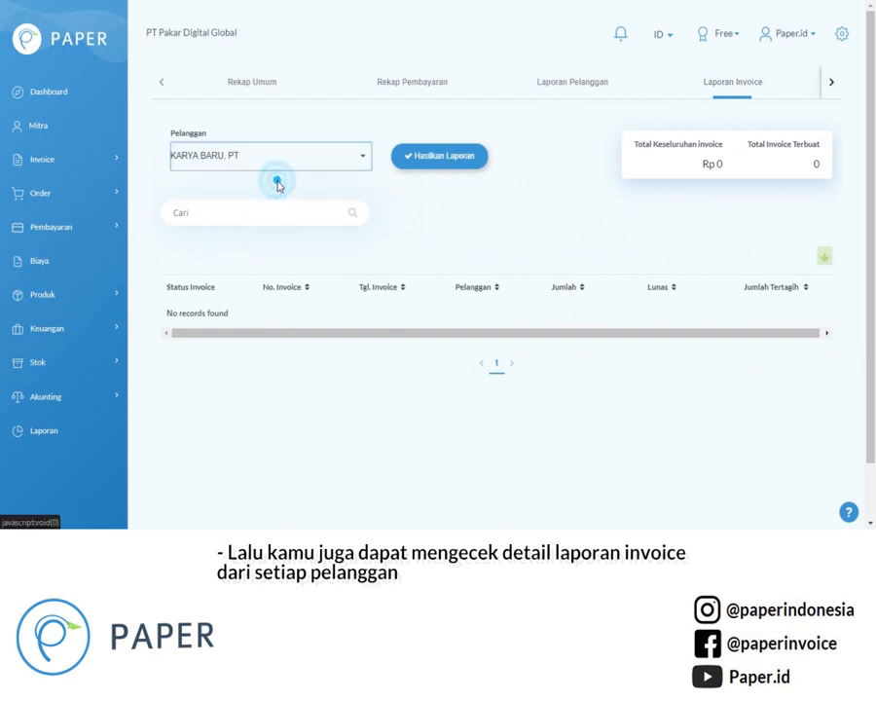
left_click(454, 162)
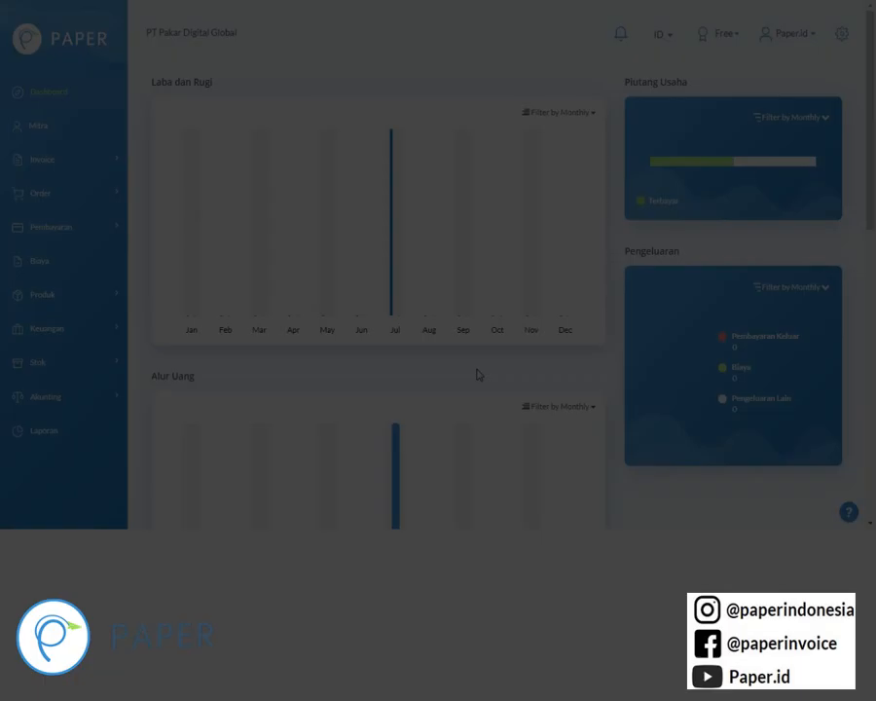
Review the main dashboard's summaries of cash flow, sales invoices, best and least selling products, profitable customers and overdue debts
scroll(475, 371, "down", 3)
scroll(475, 371, "down", 4)
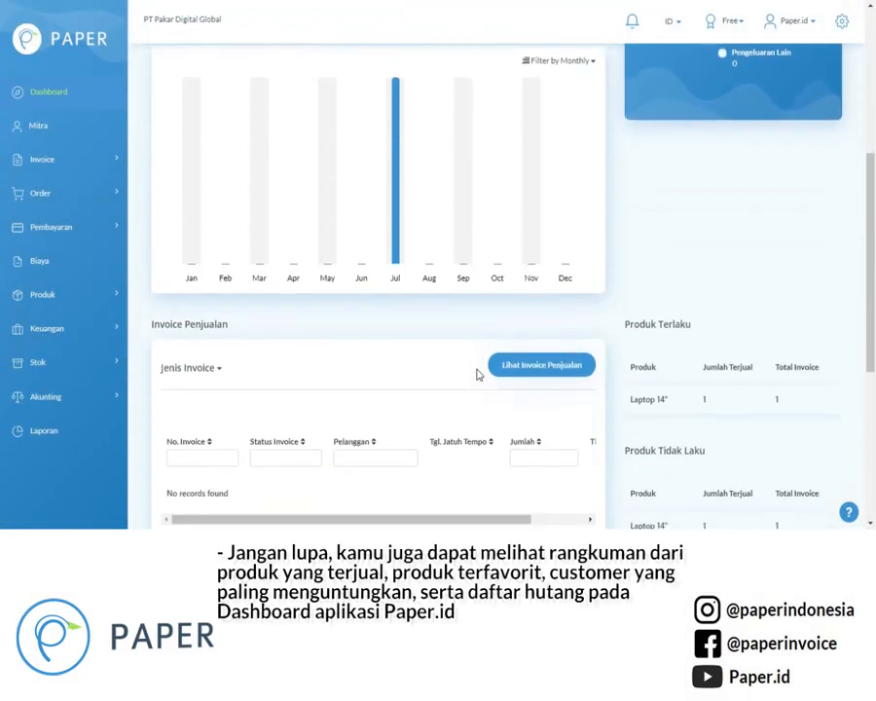
scroll(477, 372, "down", 3)
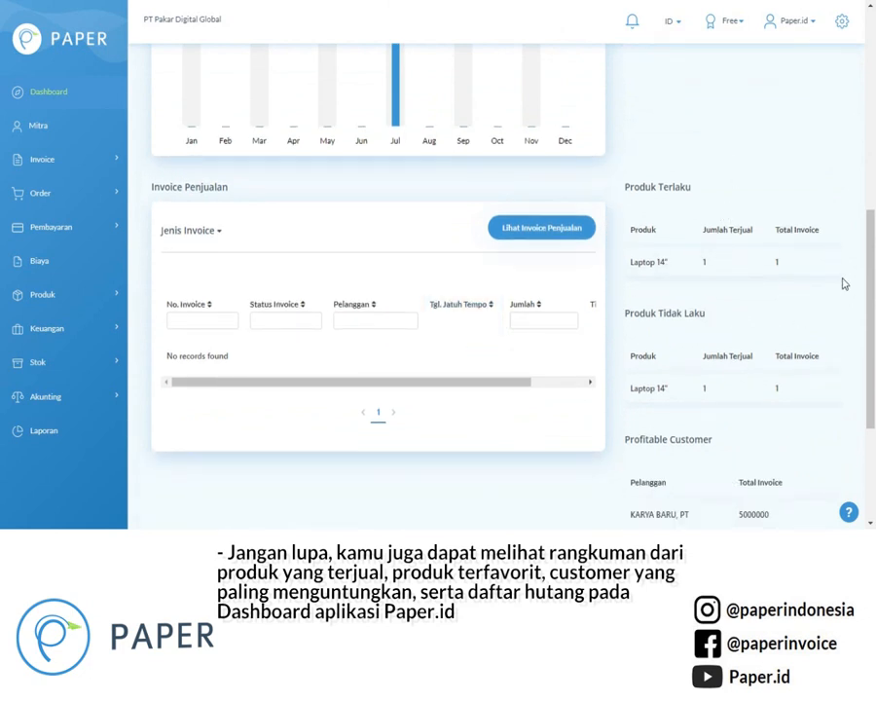
scroll(844, 283, "down", 5)
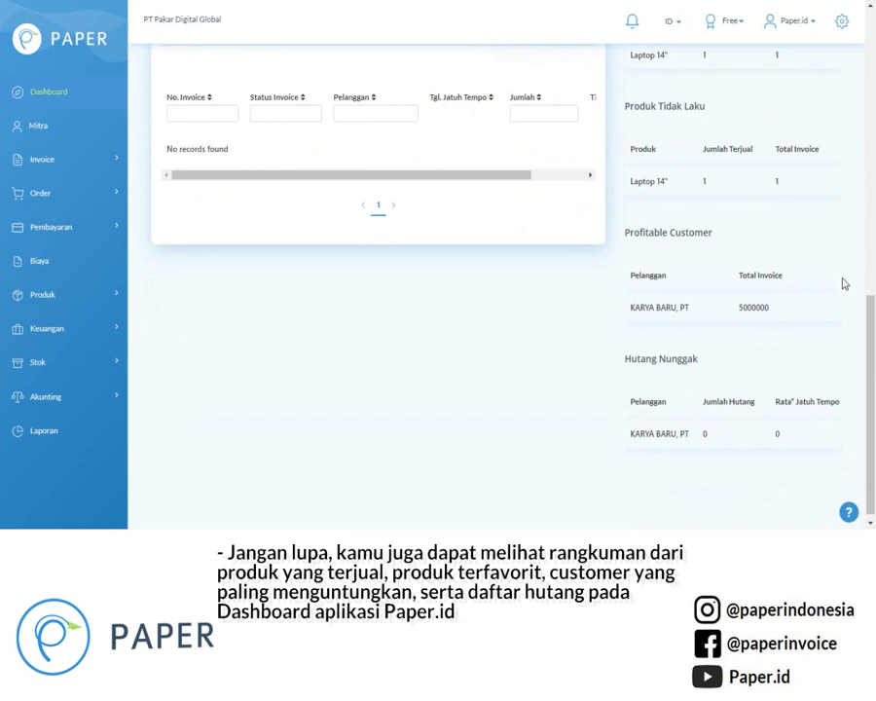